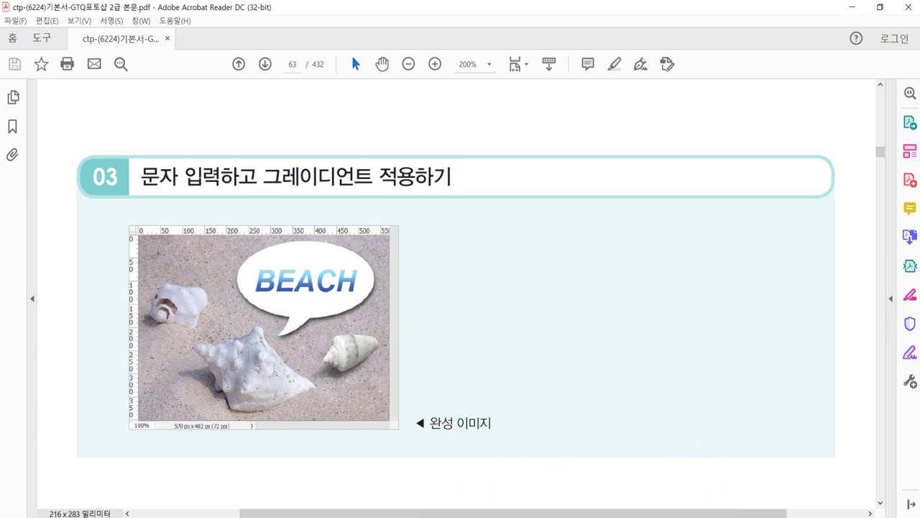
Switch to Photoshop and check the grid display option for the shell image.
{"action": "left_click", "coordinate": [450, 517]}
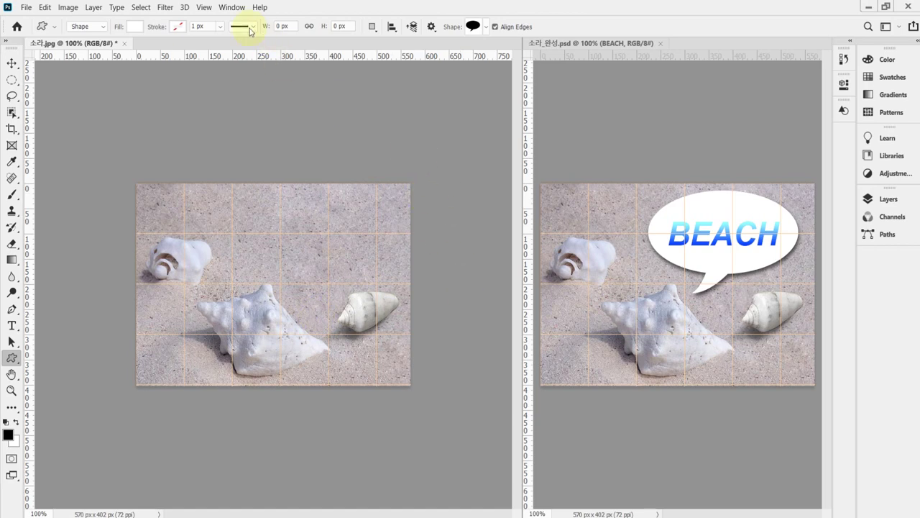
{"action": "left_click", "coordinate": [203, 8]}
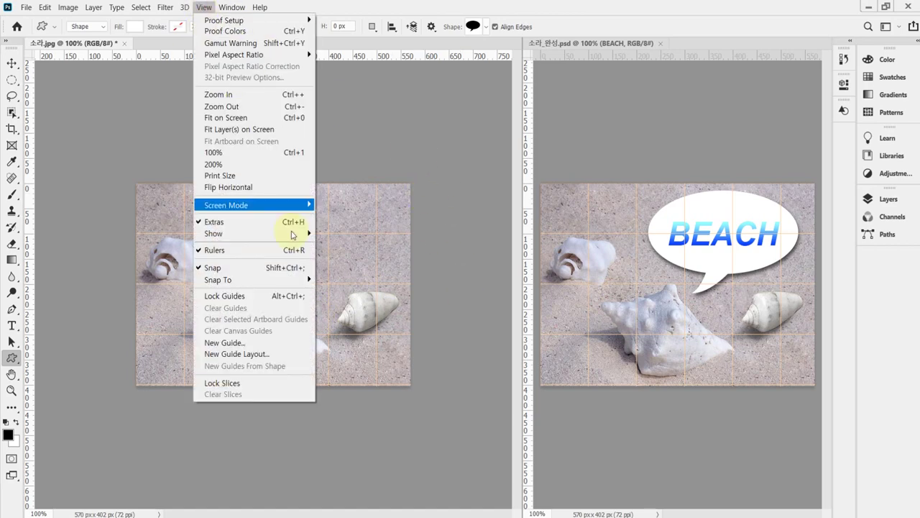
{"action": "mouse_move", "coordinate": [297, 237]}
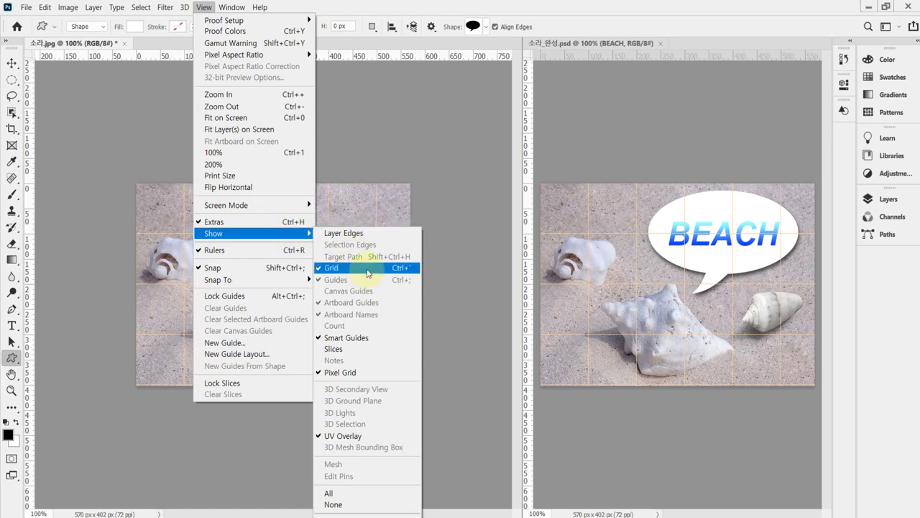
{"action": "left_click", "coordinate": [626, 21]}
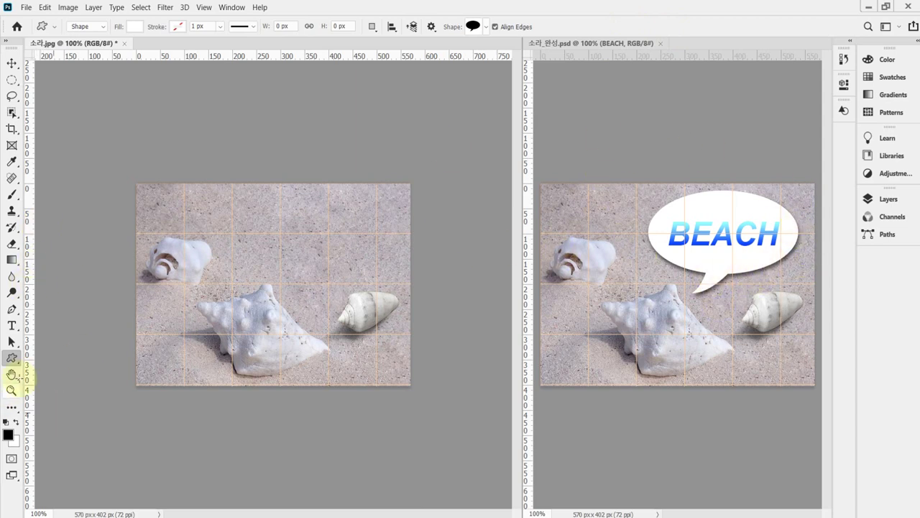
Choose the Custom Shape tool with the Talk 1 shape from the legacy Talk Bubbles set.
{"action": "right_click", "coordinate": [7, 360]}
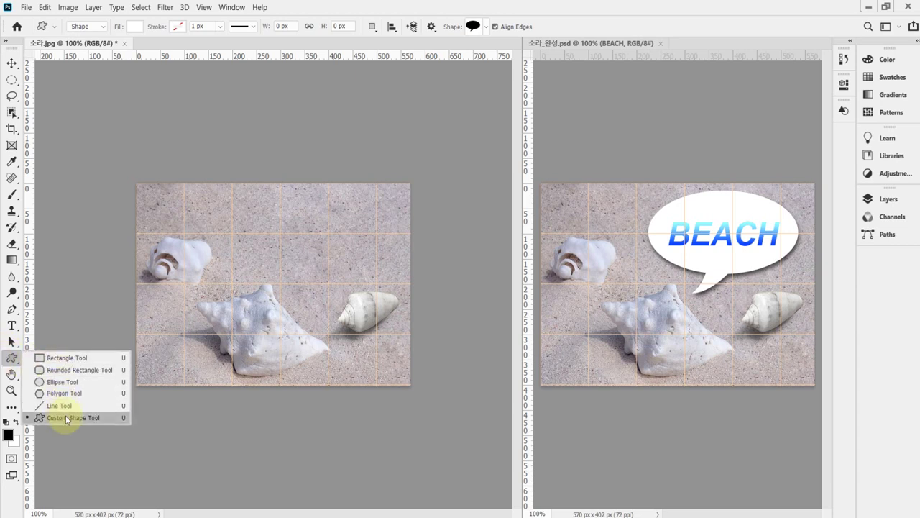
{"action": "left_click", "coordinate": [65, 417]}
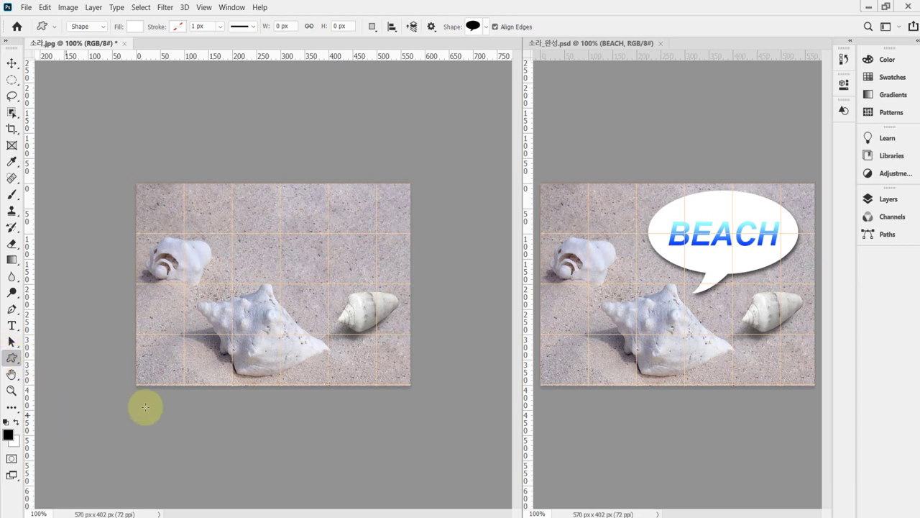
{"action": "left_click", "coordinate": [486, 27]}
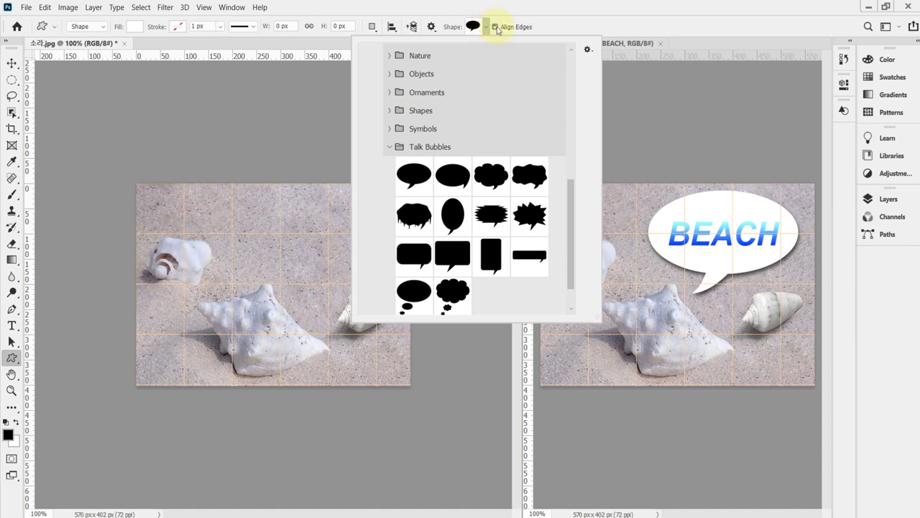
{"action": "left_click_drag", "start_coordinate": [573, 214], "coordinate": [573, 78]}
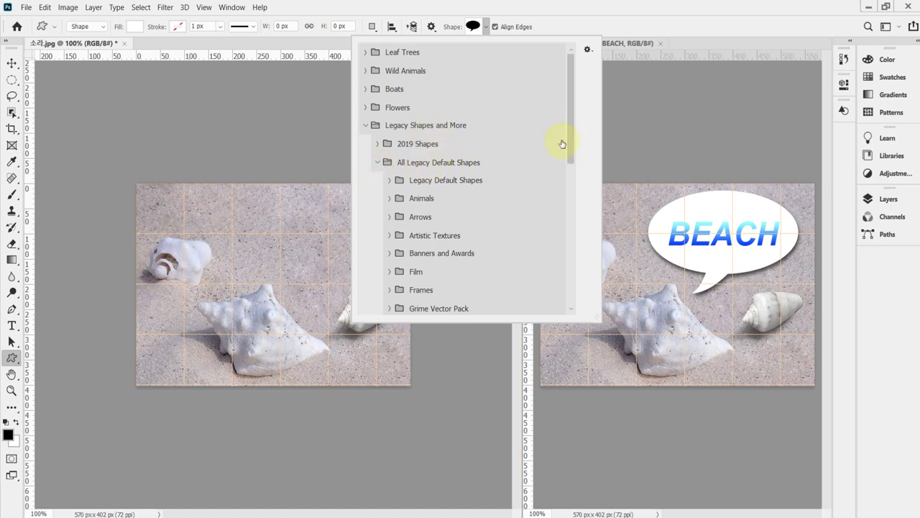
{"action": "left_click_drag", "start_coordinate": [568, 141], "coordinate": [573, 286]}
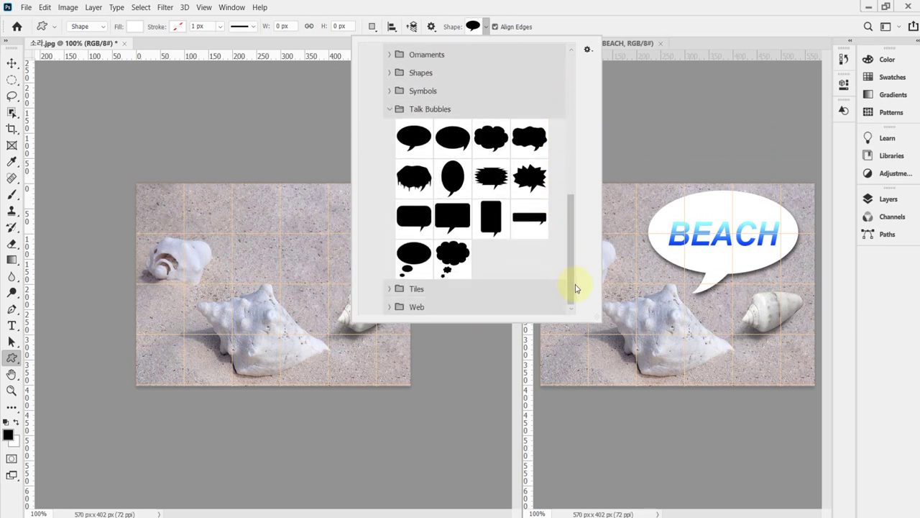
{"action": "left_click", "coordinate": [407, 137]}
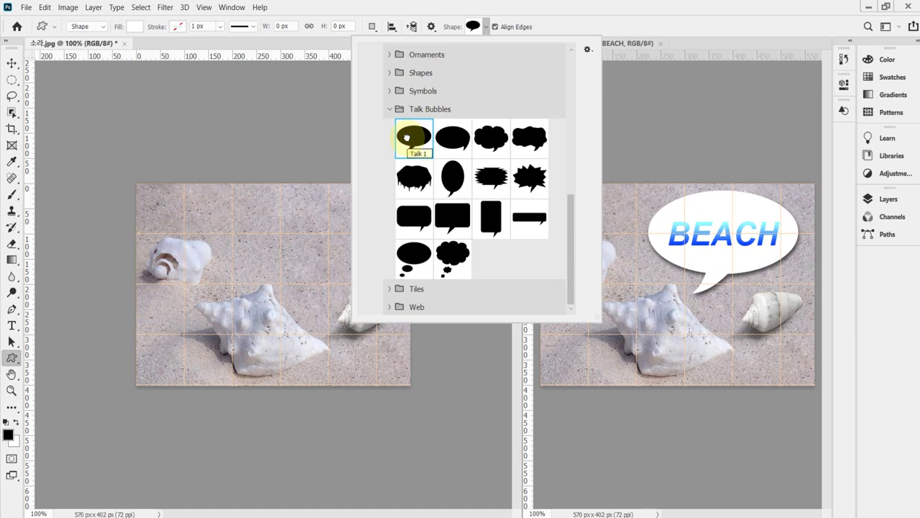
{"action": "key", "text": "Return"}
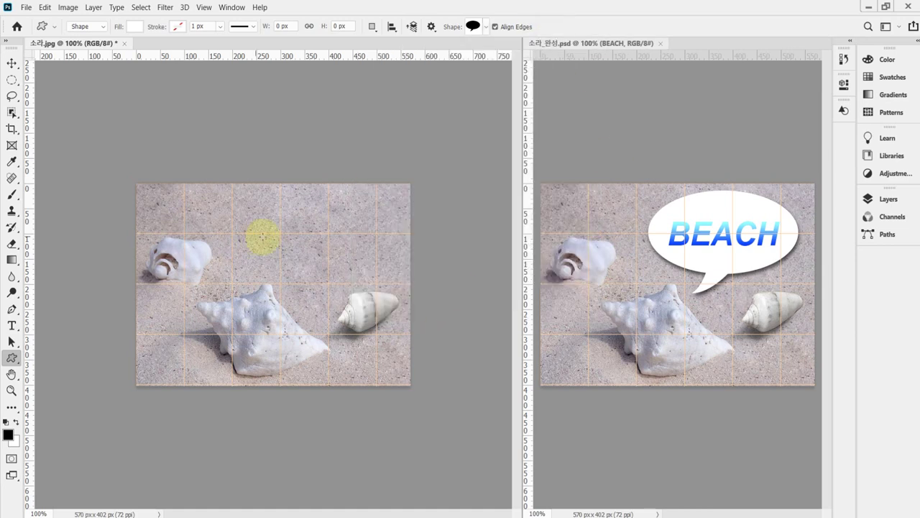
Draw a speech bubble about 312 by 199 px above the large shell and position it like the finished sample.
{"action": "left_click_drag", "start_coordinate": [252, 195], "coordinate": [401, 293]}
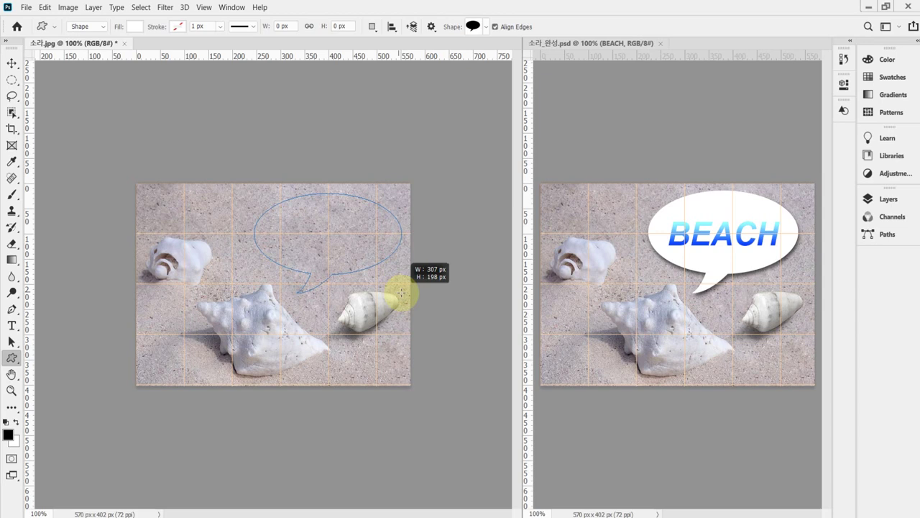
{"action": "left_click_drag", "start_coordinate": [401, 293], "coordinate": [402, 290]}
{"action": "left_click_drag", "start_coordinate": [361, 261], "coordinate": [361, 256]}
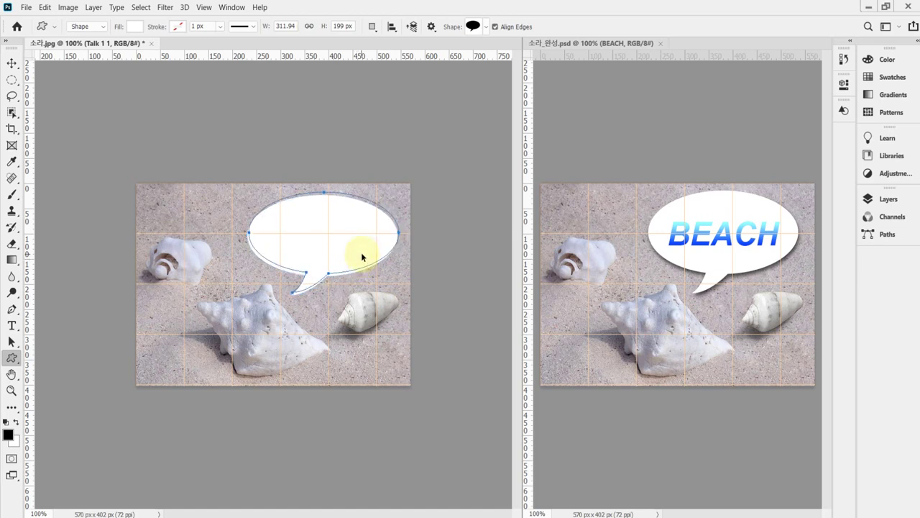
{"action": "left_click_drag", "start_coordinate": [362, 257], "coordinate": [356, 259]}
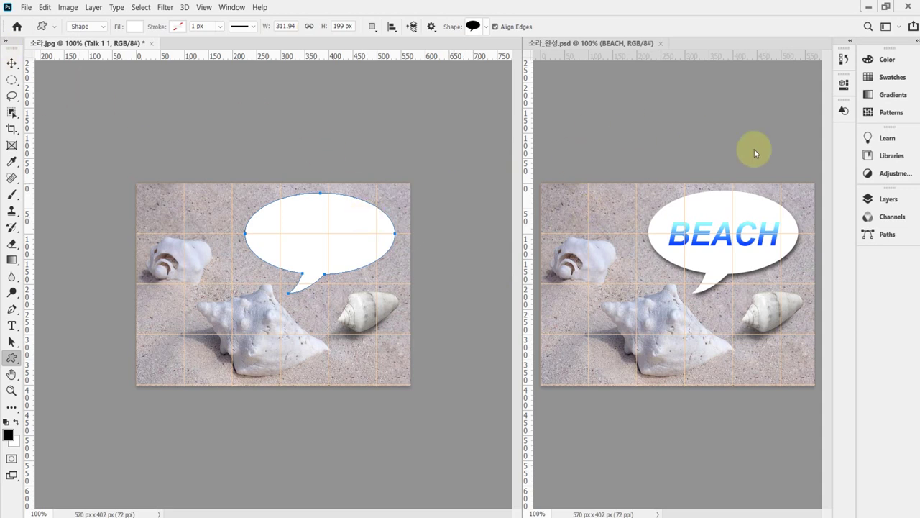
Set the speech bubble layer's fill colour to white with hex code fff.
{"action": "left_click", "coordinate": [877, 199]}
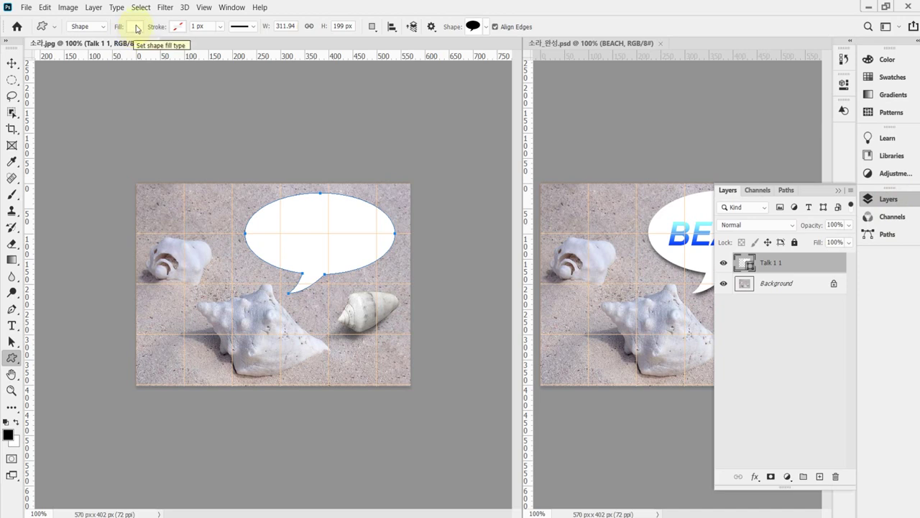
{"action": "left_click", "coordinate": [102, 29]}
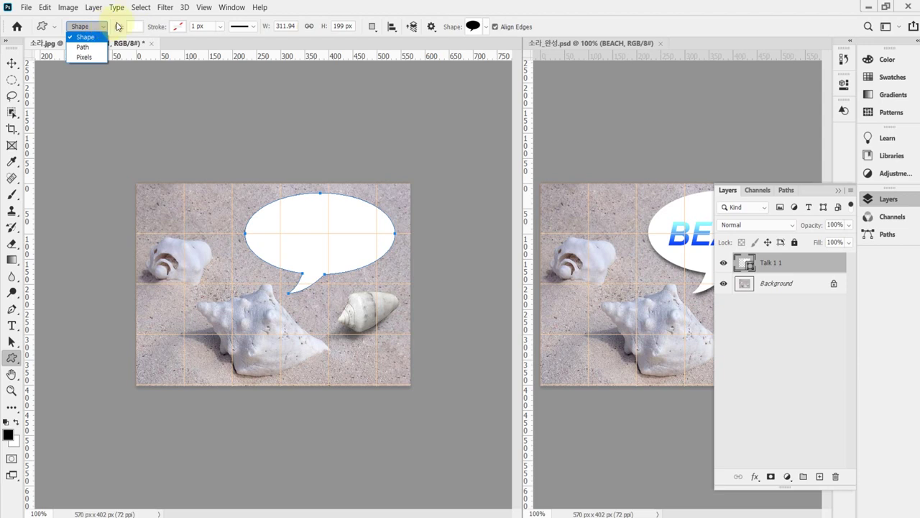
{"action": "left_click", "coordinate": [115, 20]}
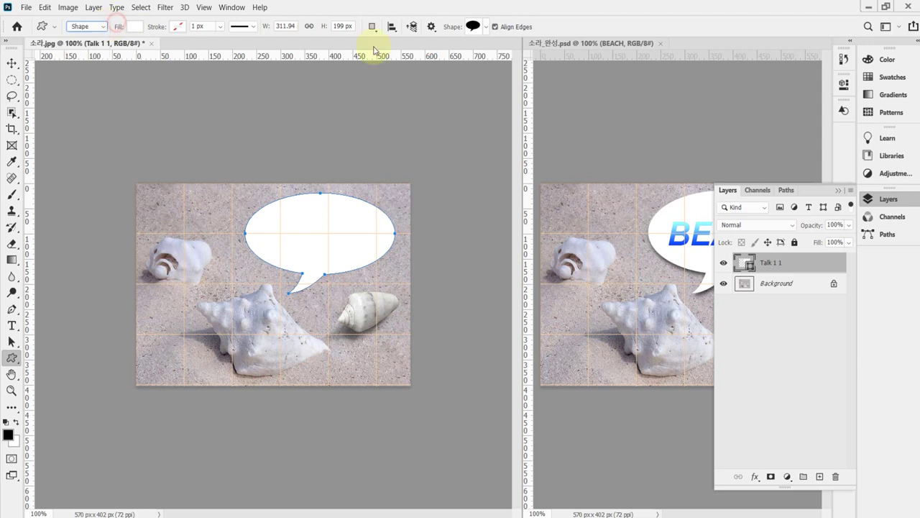
{"action": "double_click", "coordinate": [748, 264]}
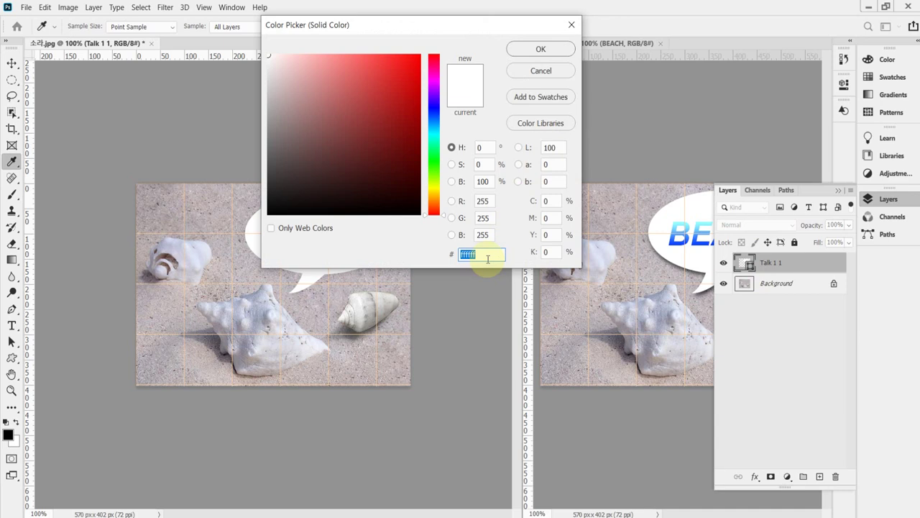
{"action": "type", "text": "fff"}
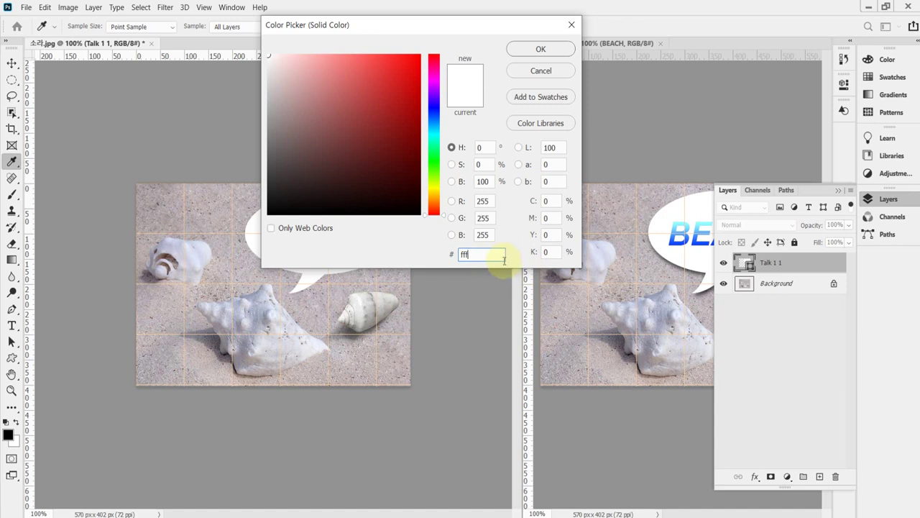
{"action": "key", "text": "Return"}
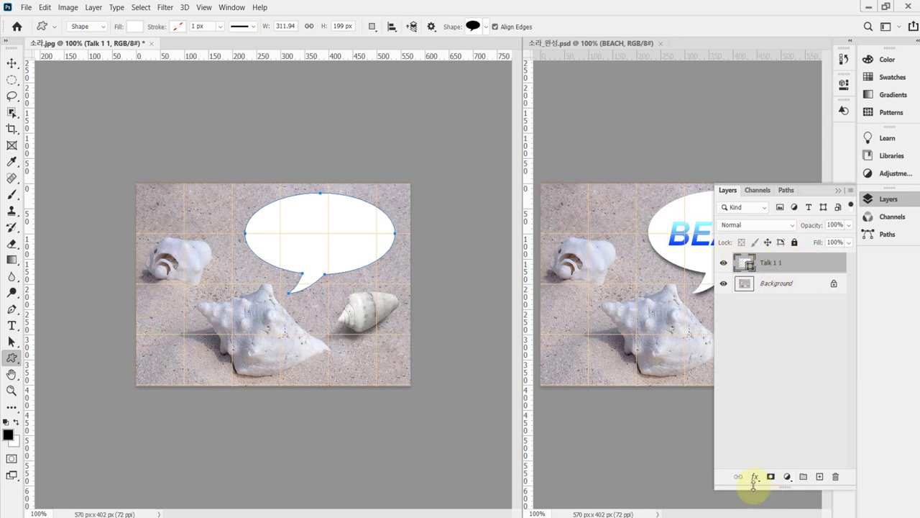
Add a Drop Shadow effect to the speech bubble with 61% opacity and a 110° angle.
{"action": "left_click", "coordinate": [753, 477]}
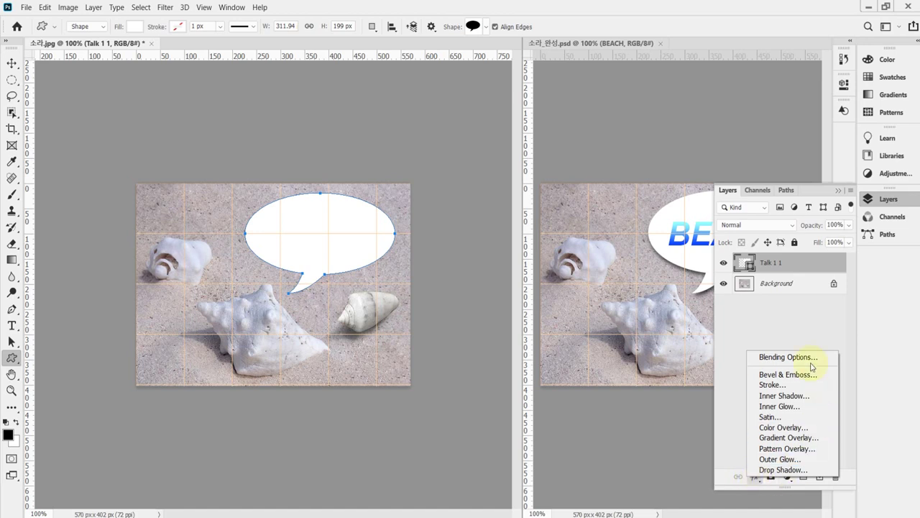
{"action": "left_click", "coordinate": [826, 468]}
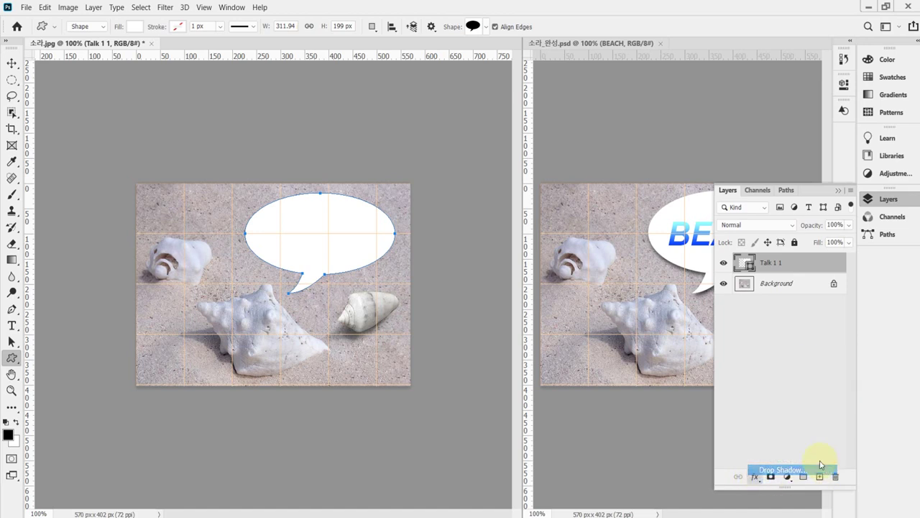
{"action": "key", "text": "Return"}
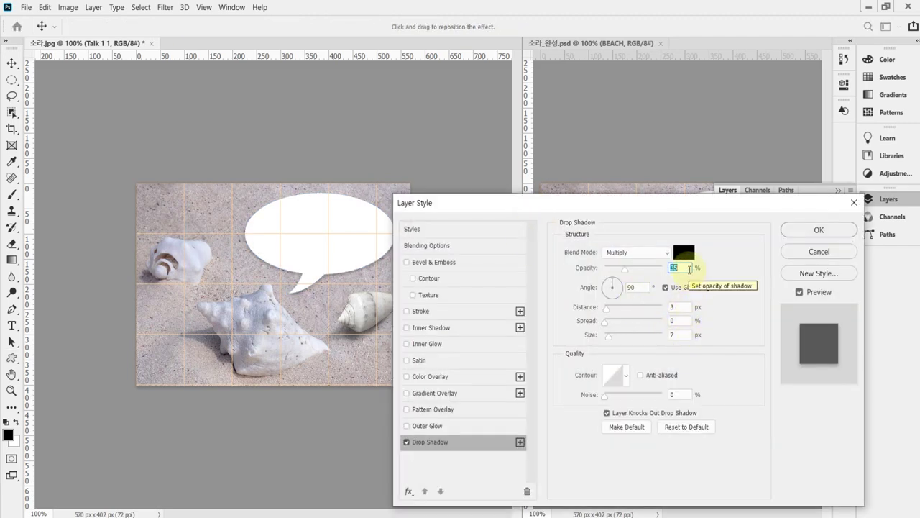
{"action": "type", "text": "61"}
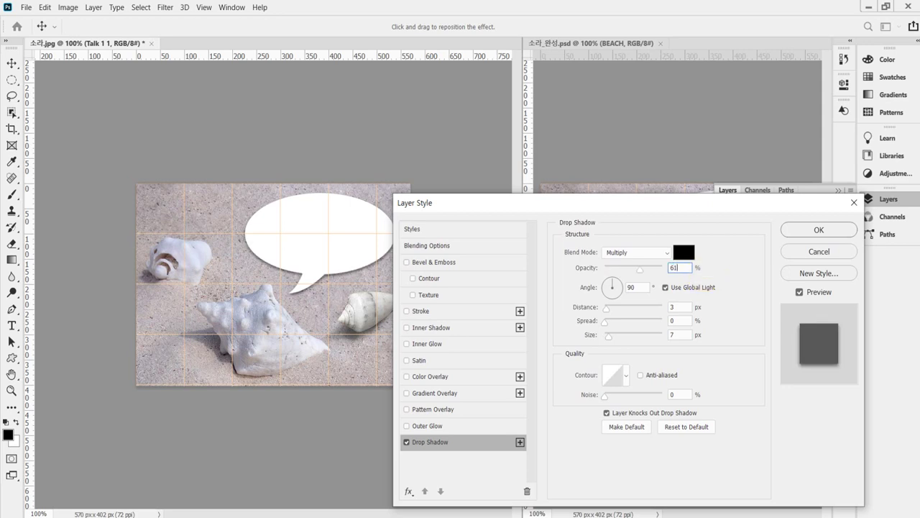
{"action": "key", "text": "Tab"}
{"action": "type", "text": "110"}
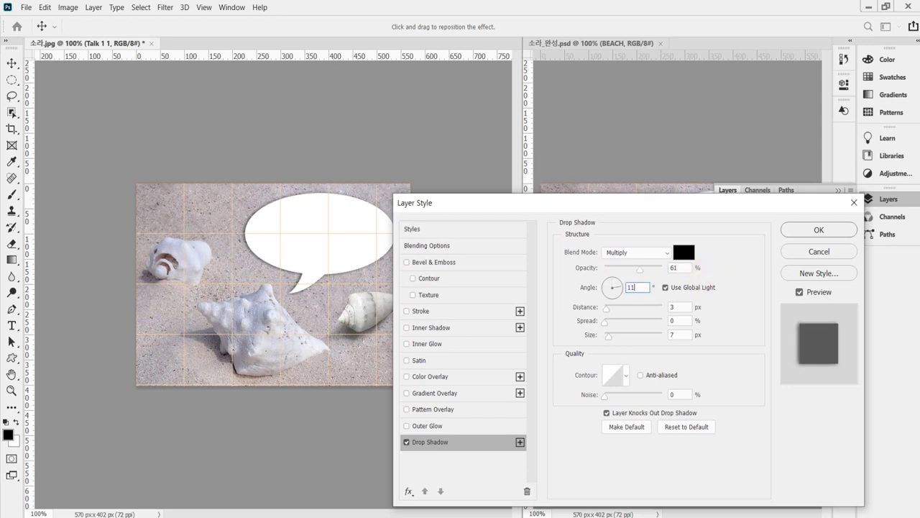
{"action": "left_click", "coordinate": [705, 277]}
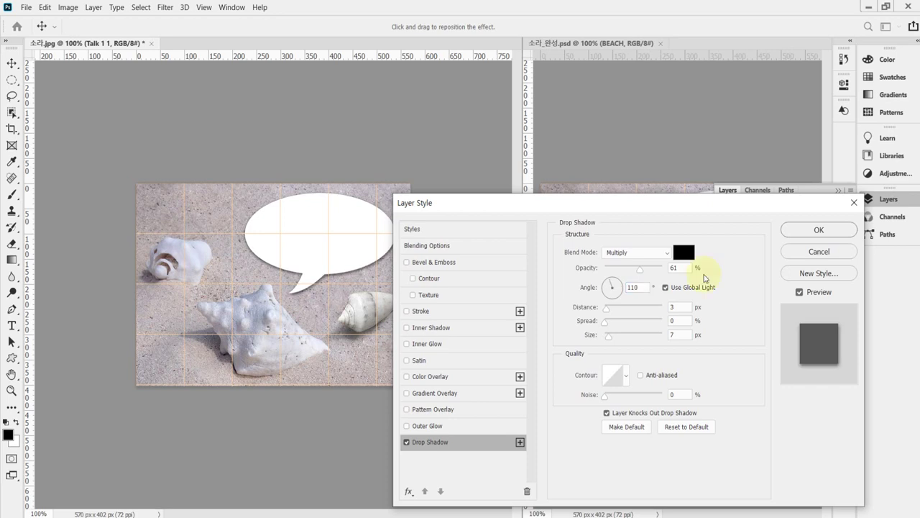
Set the drop shadow's distance to 6 px and size to 9 px, and apply the layer style.
{"action": "key", "text": "Tab"}
{"action": "type", "text": "6"}
{"action": "key", "text": "Tab"}
{"action": "key", "text": "Tab"}
{"action": "type", "text": "9"}
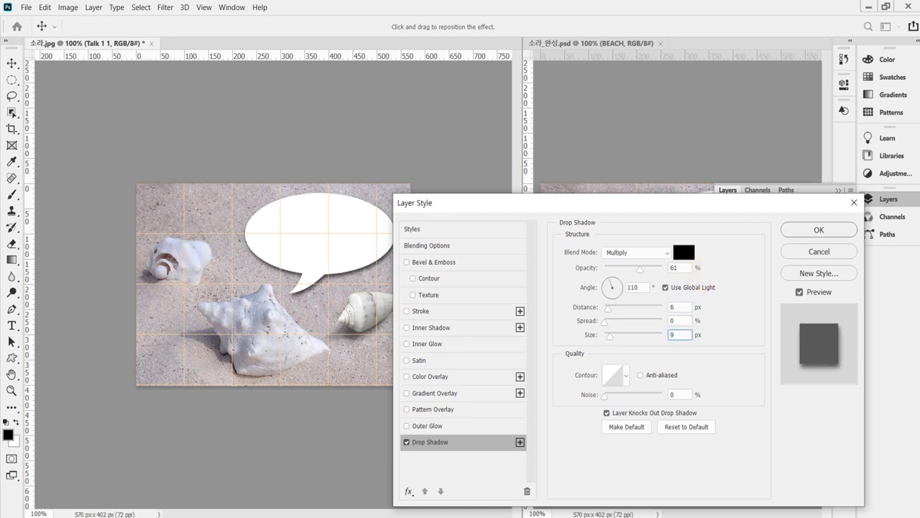
{"action": "key", "text": "Return"}
{"action": "mouse_move", "coordinate": [693, 208]}
{"action": "left_mouse_down"}
{"action": "mouse_move", "coordinate": [693, 198]}
{"action": "mouse_move", "coordinate": [689, 250]}
{"action": "mouse_move", "coordinate": [696, 207]}
{"action": "left_mouse_up"}
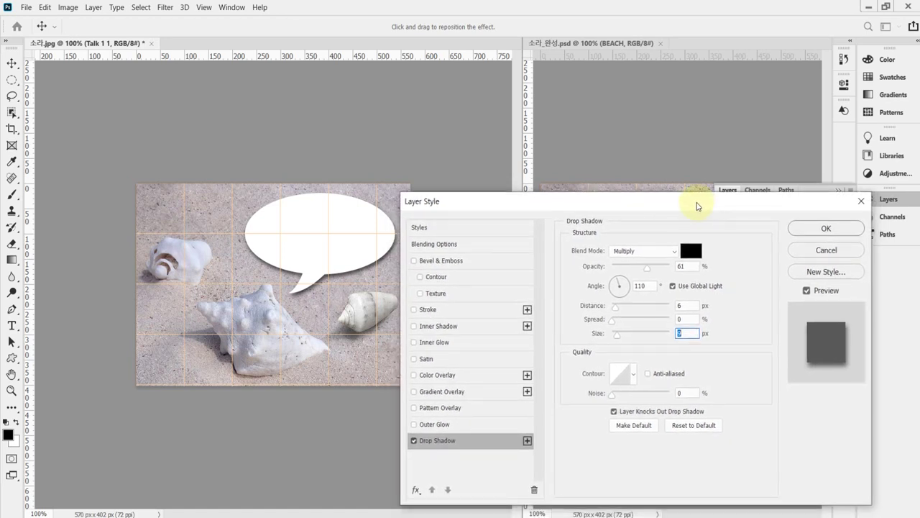
{"action": "left_click_drag", "start_coordinate": [697, 207], "coordinate": [695, 212]}
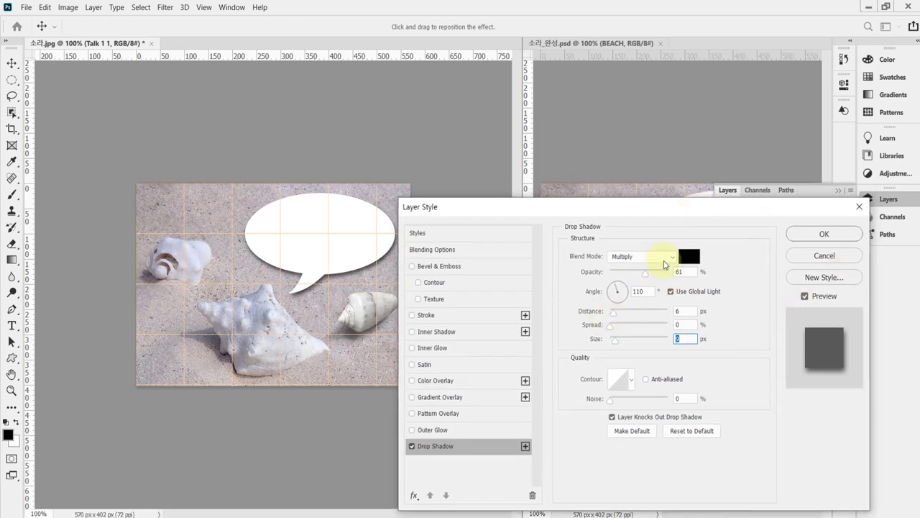
{"action": "left_click", "coordinate": [683, 339]}
{"action": "left_click", "coordinate": [824, 234]}
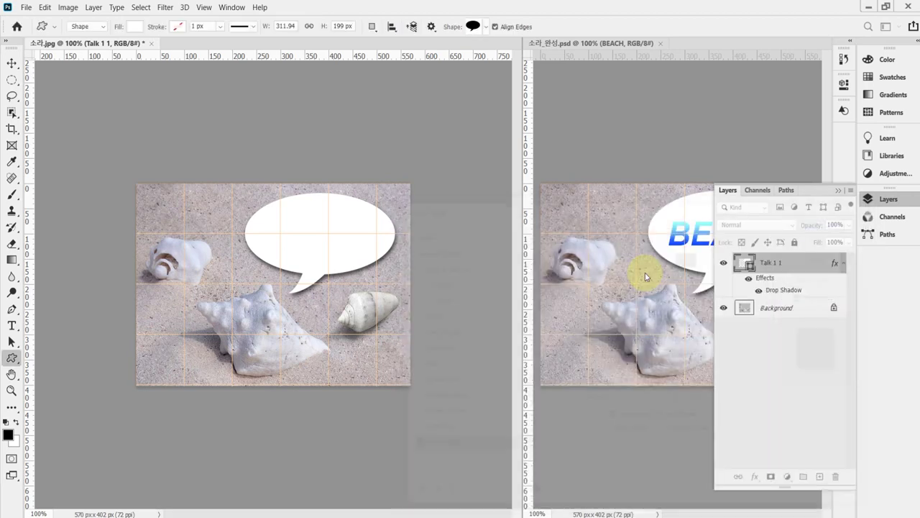
{"action": "left_click", "coordinate": [883, 197]}
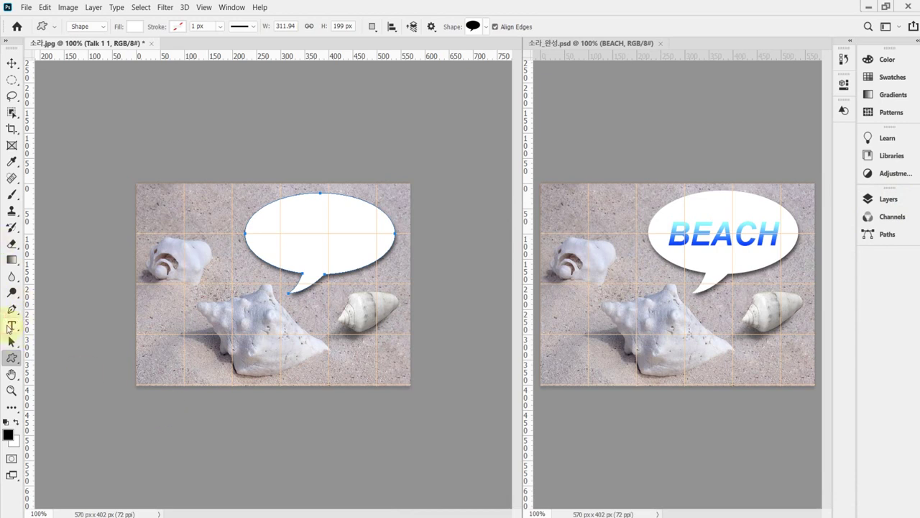
Start a horizontal text line with the Horizontal Type tool inside the speech bubble and shift it toward the bubble's left side.
{"action": "left_click", "coordinate": [12, 326]}
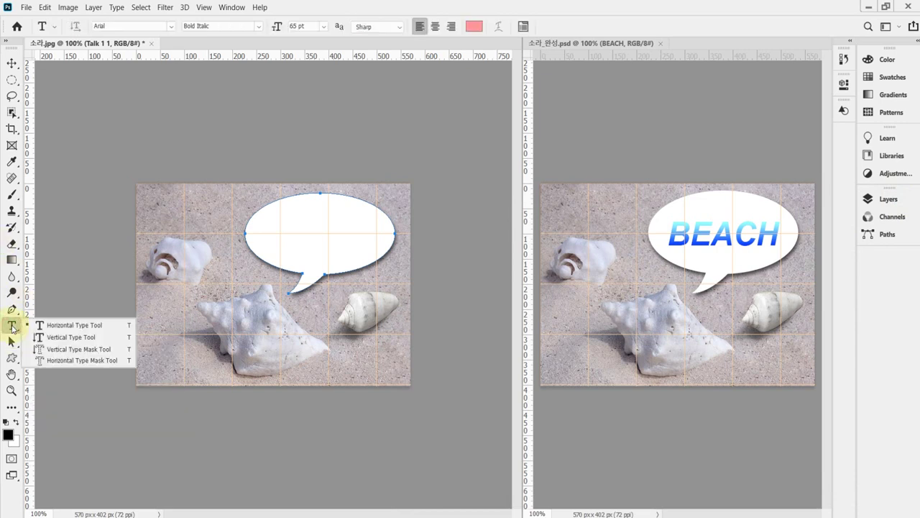
{"action": "left_click", "coordinate": [50, 327]}
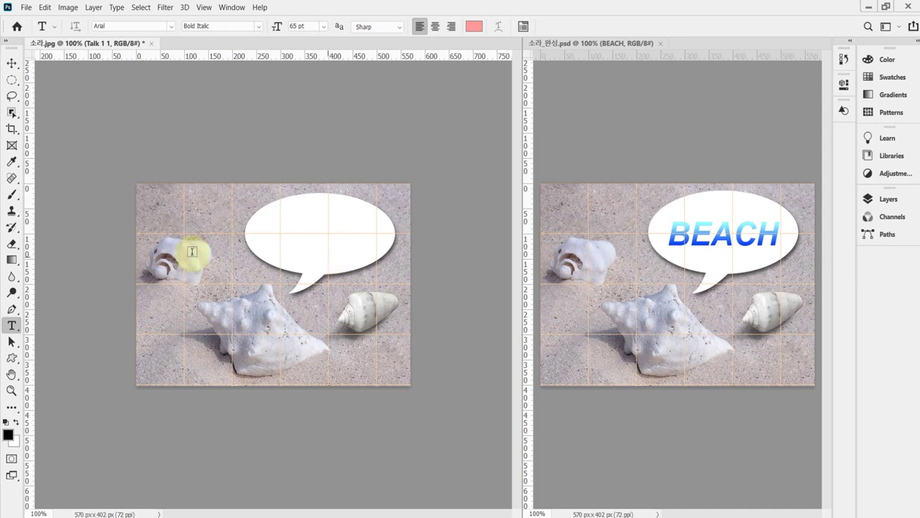
{"action": "key", "text": "Return"}
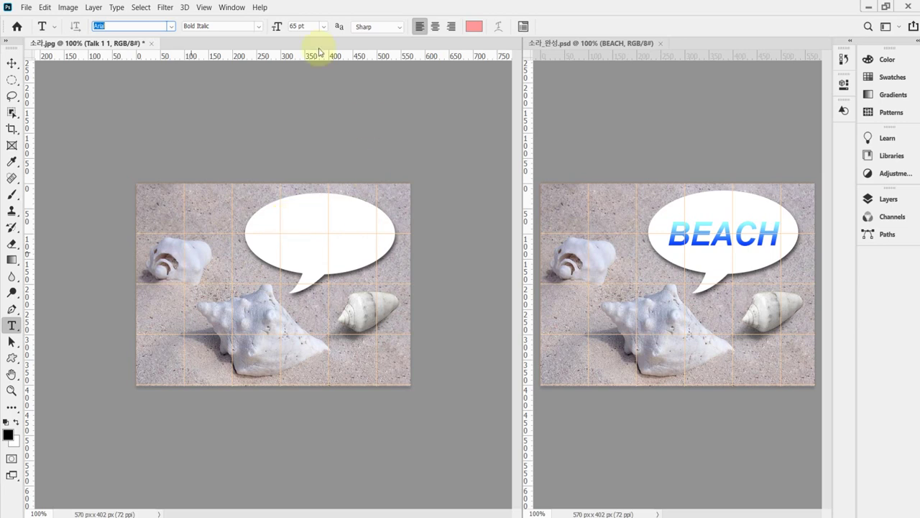
{"action": "left_click", "coordinate": [275, 233]}
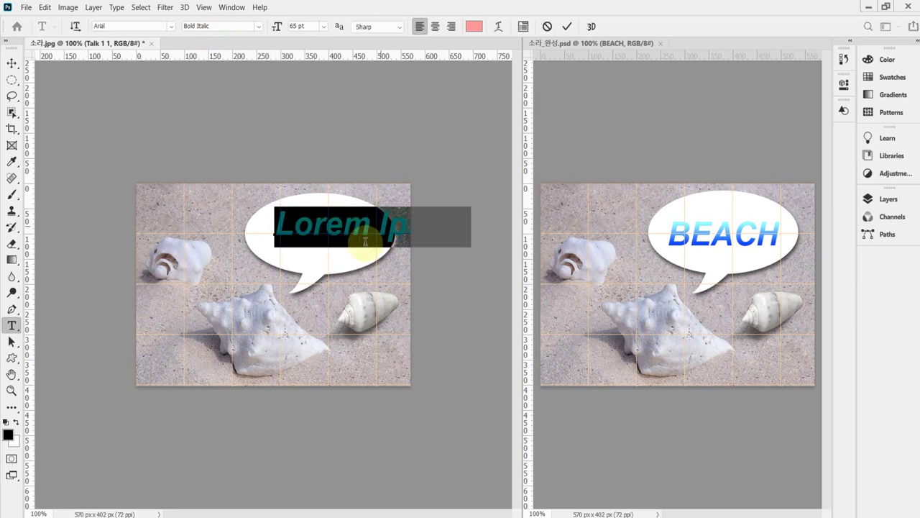
{"action": "left_click_drag", "start_coordinate": [343, 263], "coordinate": [328, 270]}
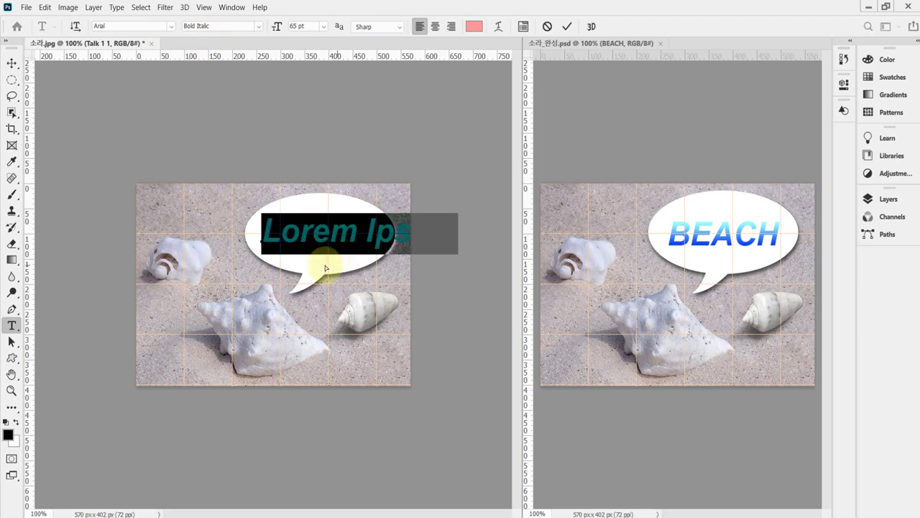
Set the text's font to Arial, its style to Bold Italic and its size to 65 pt.
{"action": "left_click", "coordinate": [125, 27]}
{"action": "left_click", "coordinate": [259, 28]}
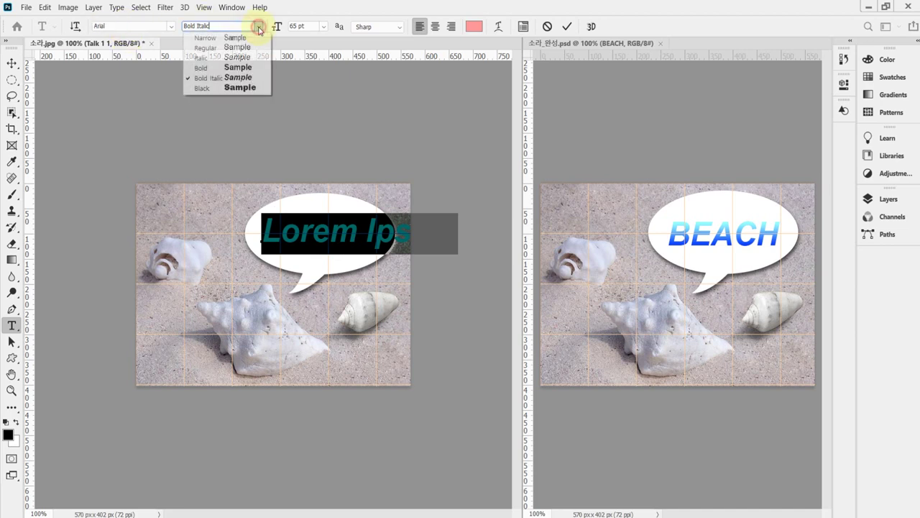
{"action": "left_click", "coordinate": [251, 77]}
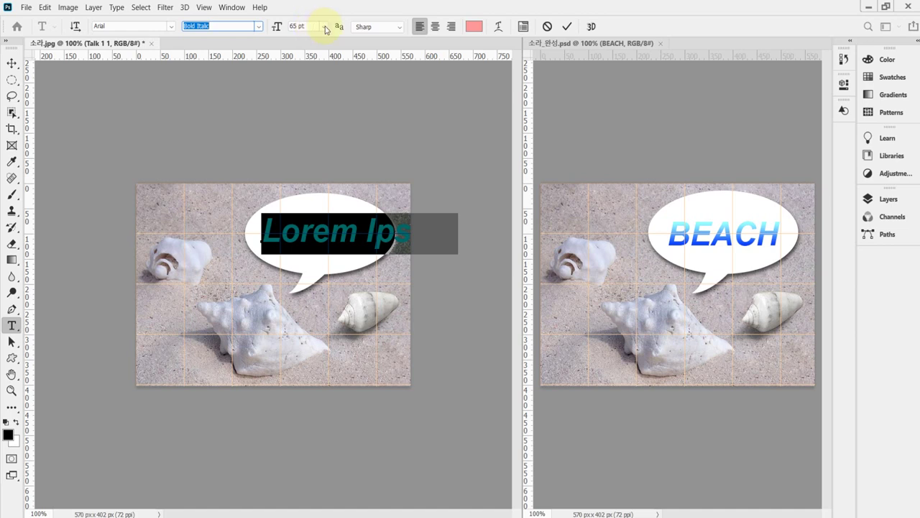
{"action": "left_click", "coordinate": [324, 28]}
{"action": "left_click", "coordinate": [319, 26]}
{"action": "type", "text": "65"}
{"action": "key", "text": "Tab"}
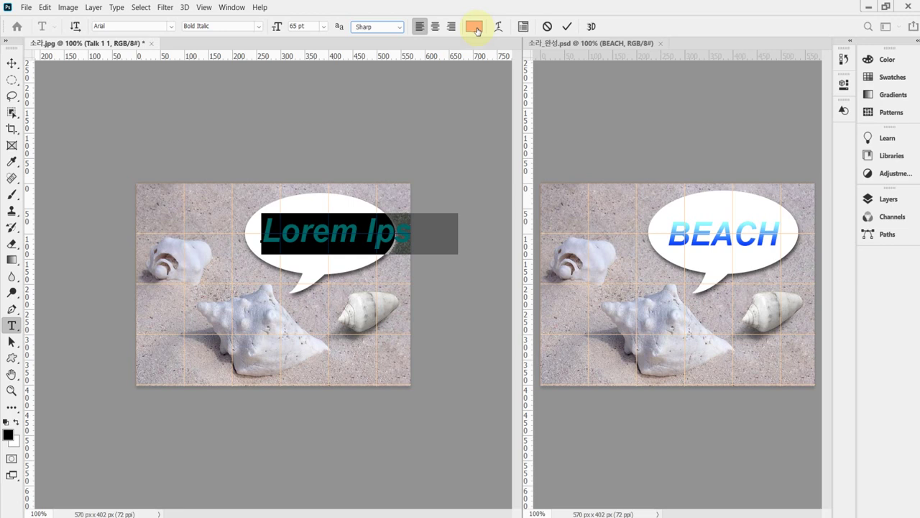
Replace the placeholder text with BEACH and centre the word in the speech bubble like the finished sample.
{"action": "triple_click", "coordinate": [314, 238]}
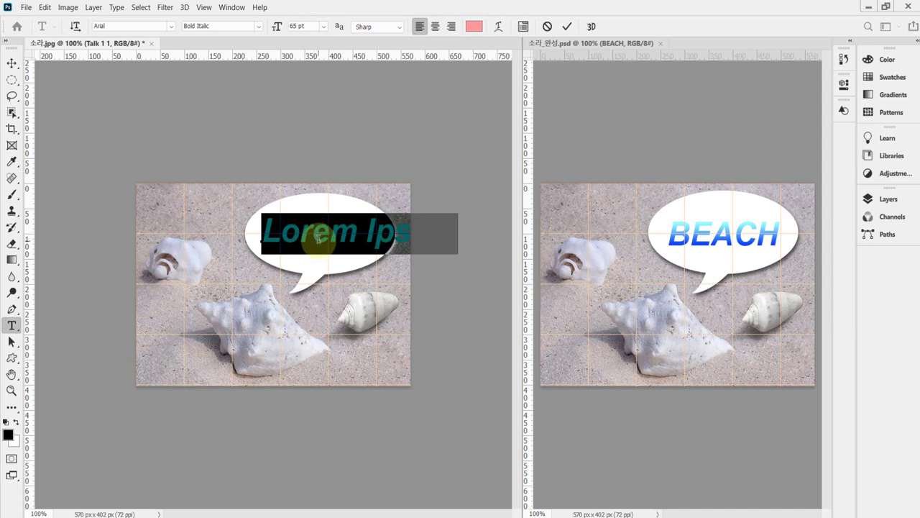
{"action": "type", "text": "BEA"}
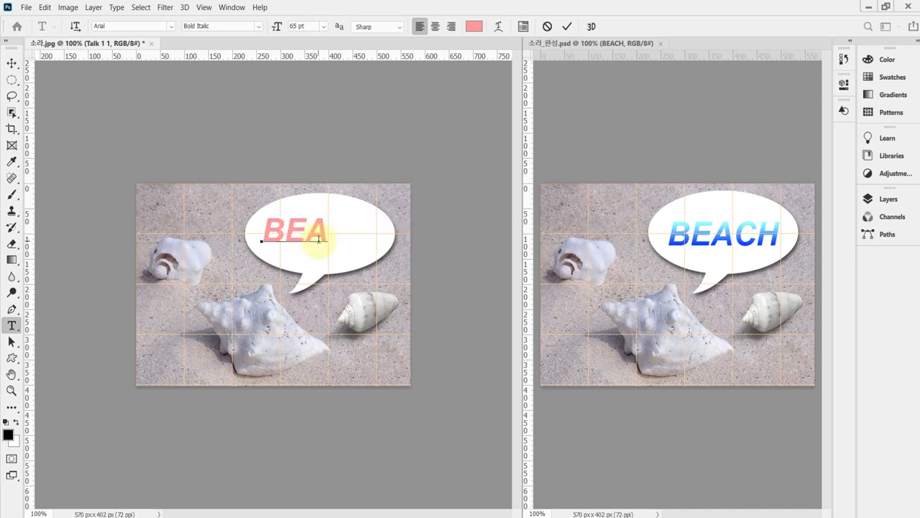
{"action": "type", "text": "CH"}
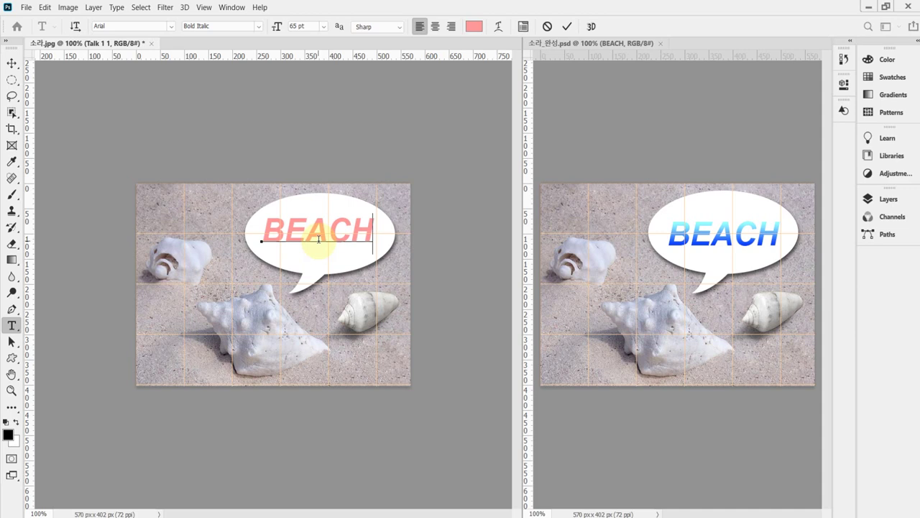
{"action": "left_click_drag", "start_coordinate": [380, 305], "coordinate": [379, 310]}
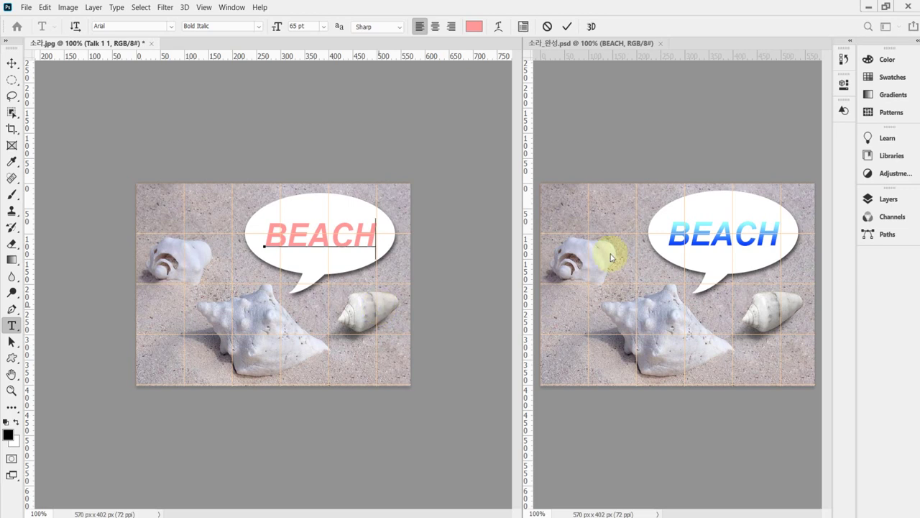
Add a Gradient Overlay effect to the BEACH text layer, keeping the text in view.
{"action": "left_click", "coordinate": [888, 199]}
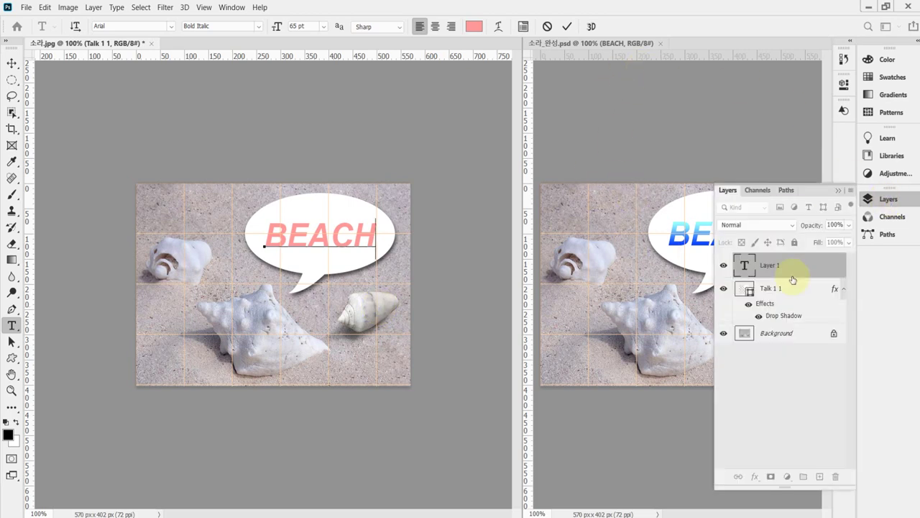
{"action": "left_click", "coordinate": [752, 478]}
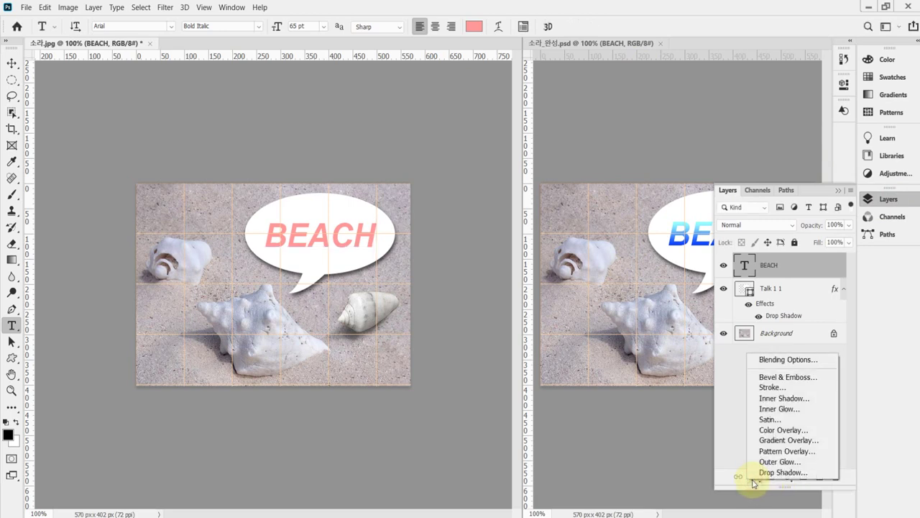
{"action": "left_click", "coordinate": [793, 441]}
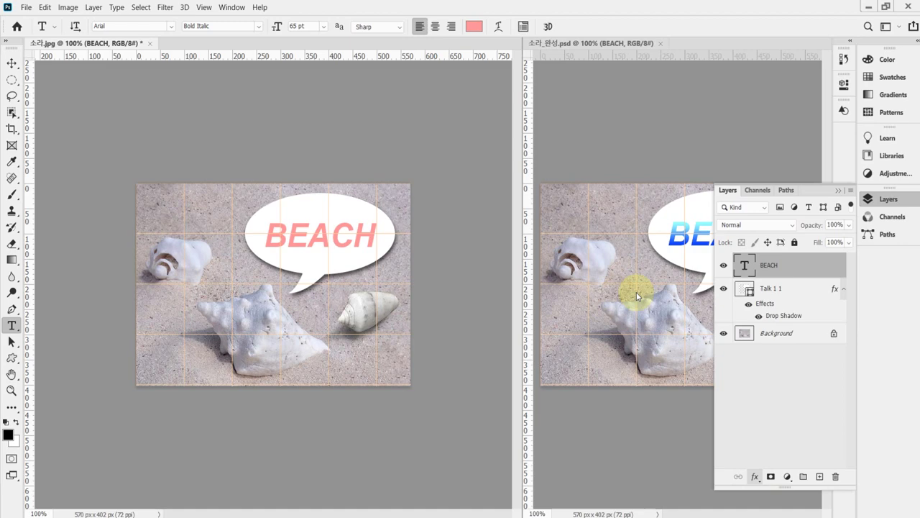
{"action": "left_click_drag", "start_coordinate": [586, 212], "coordinate": [598, 147]}
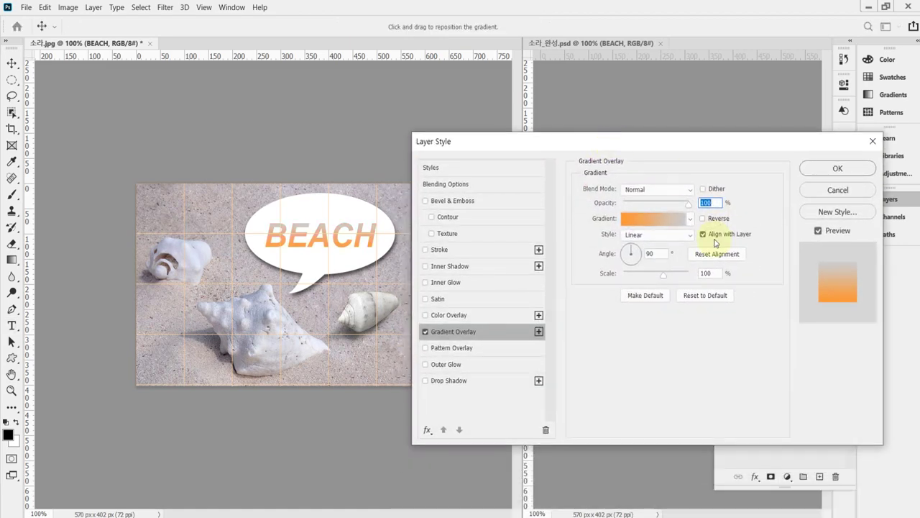
Set the starting colour stop of the overlay's gradient to light cyan with hex code 9ff.
{"action": "left_click", "coordinate": [657, 220]}
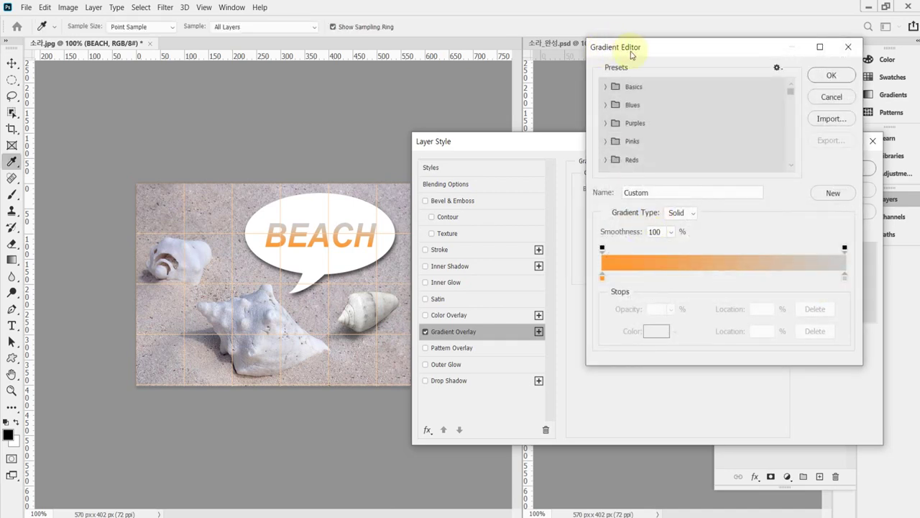
{"action": "left_click_drag", "start_coordinate": [635, 53], "coordinate": [572, 50]}
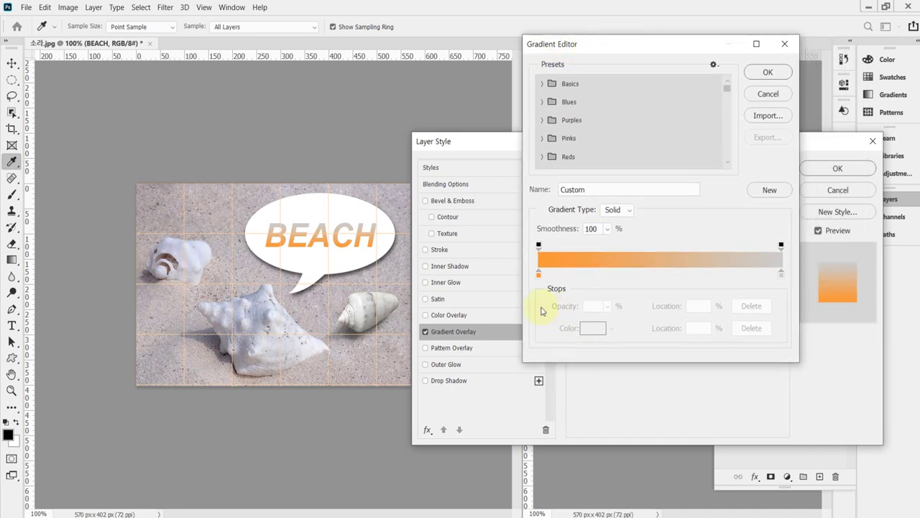
{"action": "left_click", "coordinate": [539, 274]}
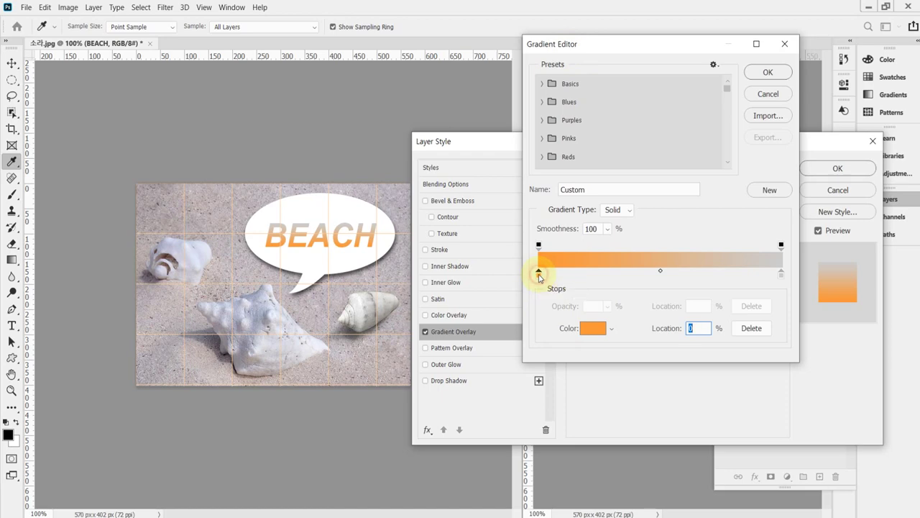
{"action": "double_click", "coordinate": [539, 276]}
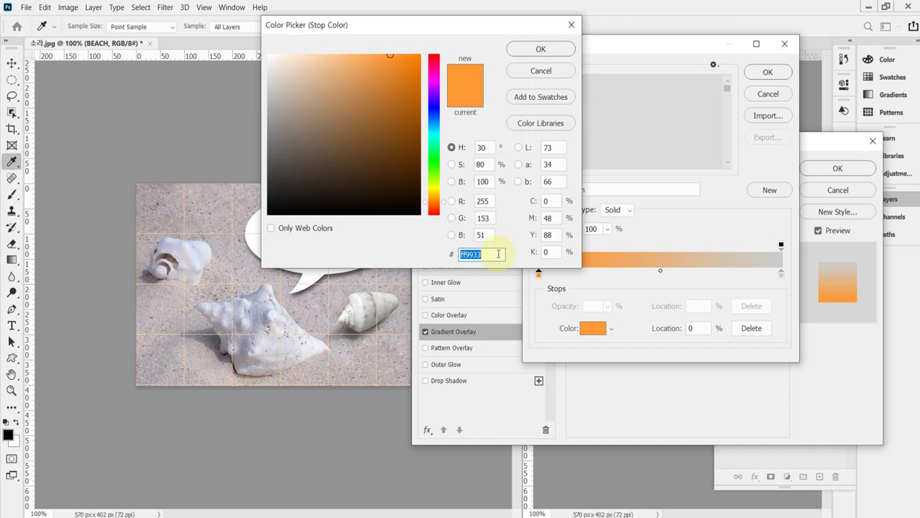
{"action": "type", "text": "9"}
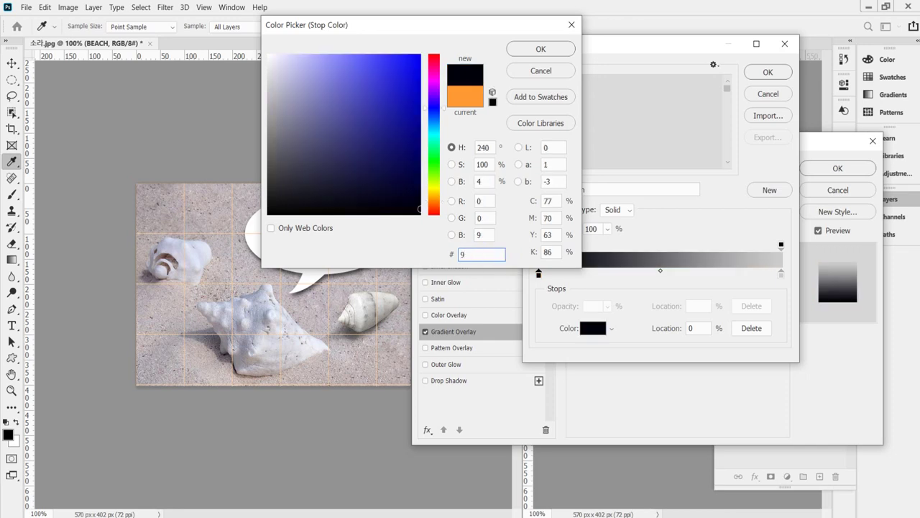
{"action": "type", "text": "ff"}
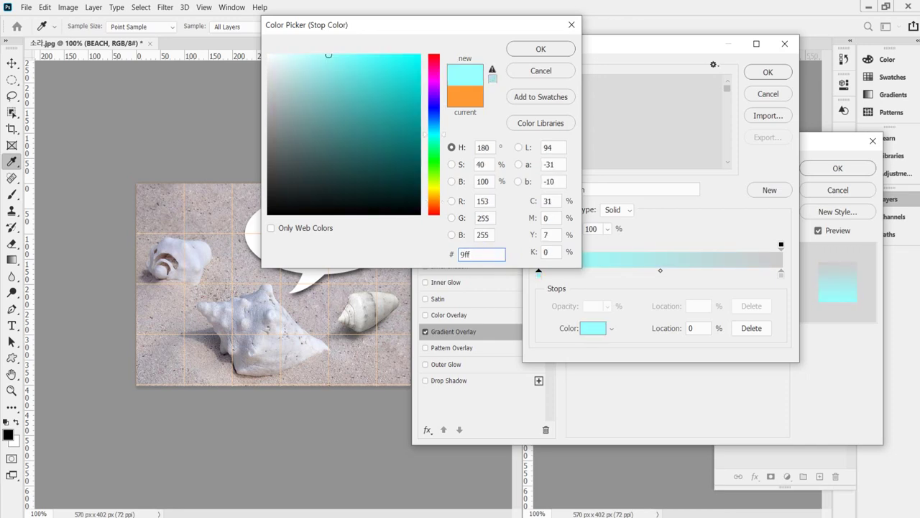
{"action": "left_click", "coordinate": [549, 50]}
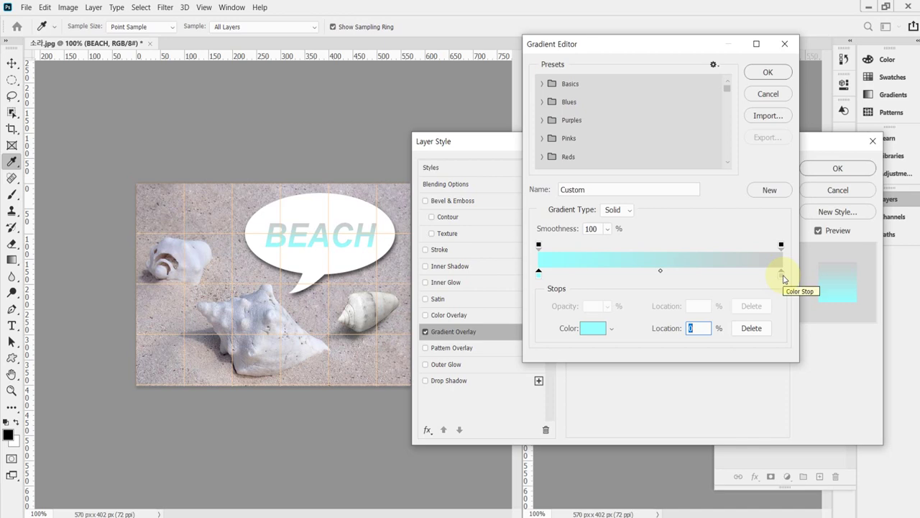
Set the gradient's ending colour stop to blue with hex code 03f and accept the edited gradient.
{"action": "double_click", "coordinate": [783, 276]}
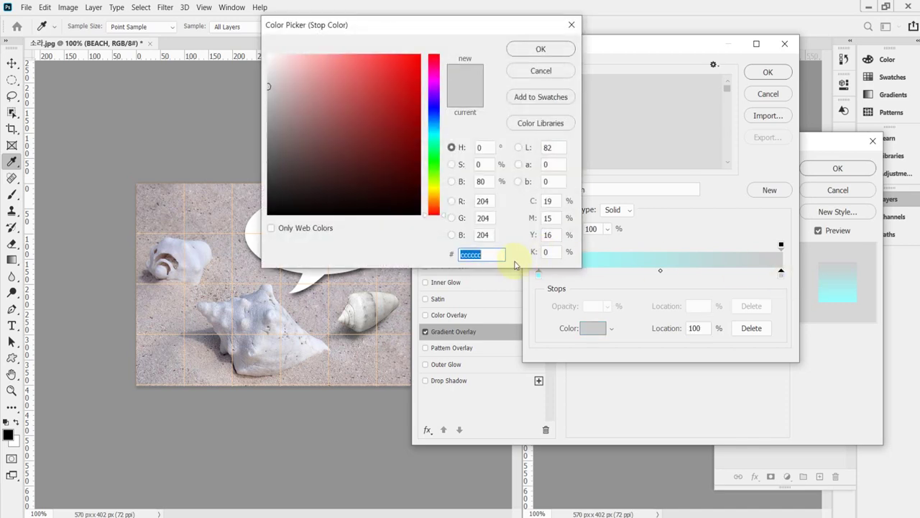
{"action": "type", "text": "03"}
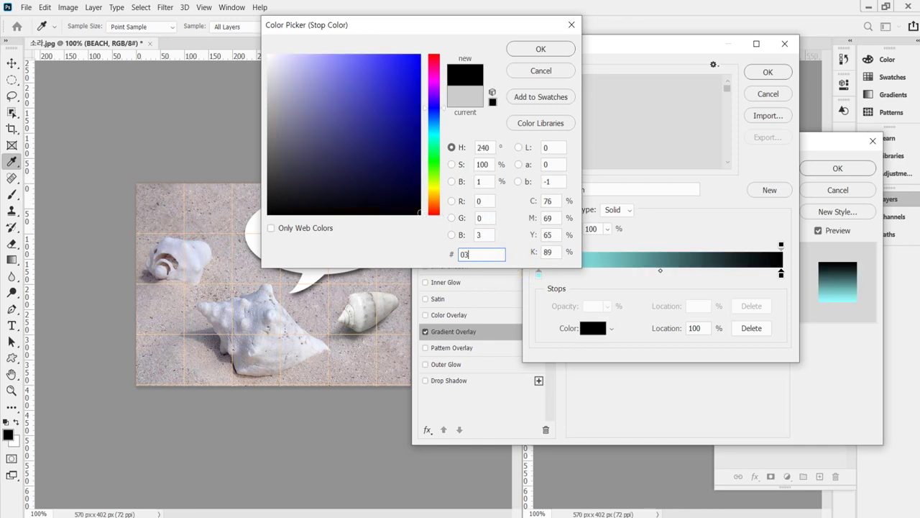
{"action": "type", "text": "f"}
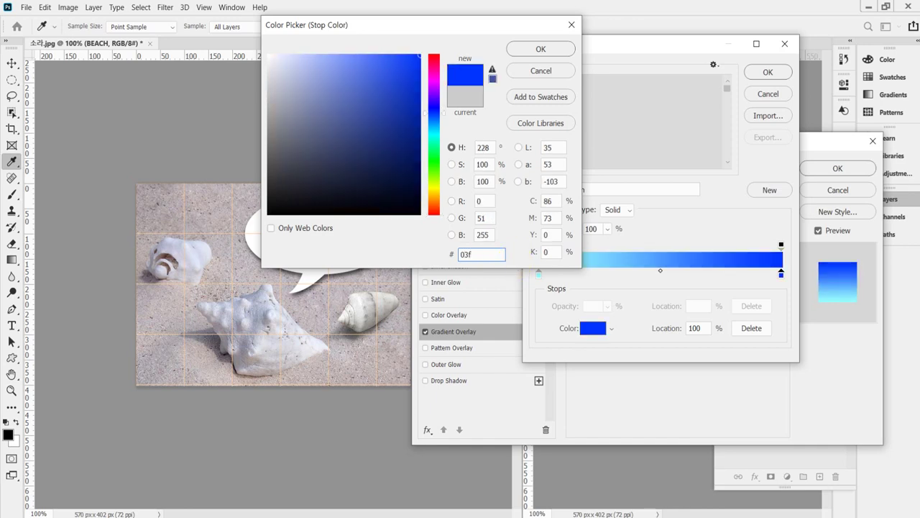
{"action": "key", "text": "Return"}
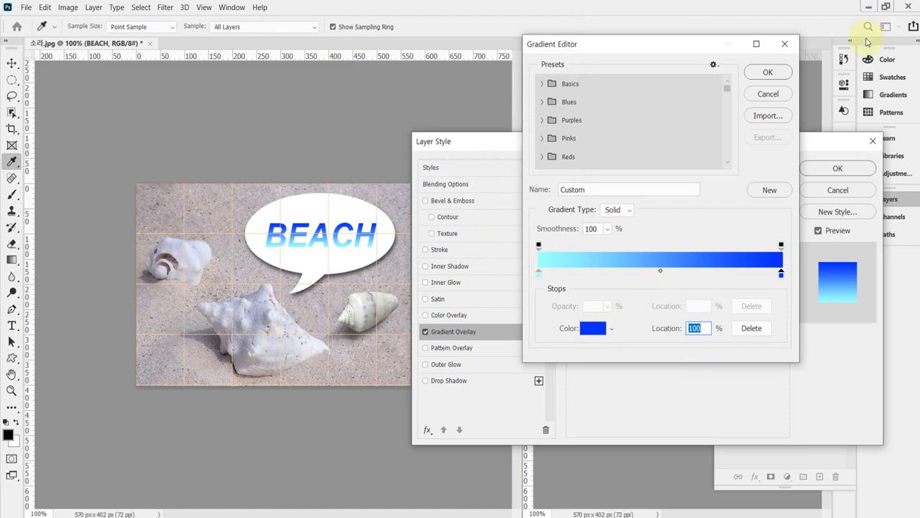
{"action": "left_click", "coordinate": [767, 72]}
Set the Gradient Overlay angle to -90° so cyan runs down to blue, and apply the layer style.
{"action": "left_click_drag", "start_coordinate": [688, 143], "coordinate": [634, 270]}
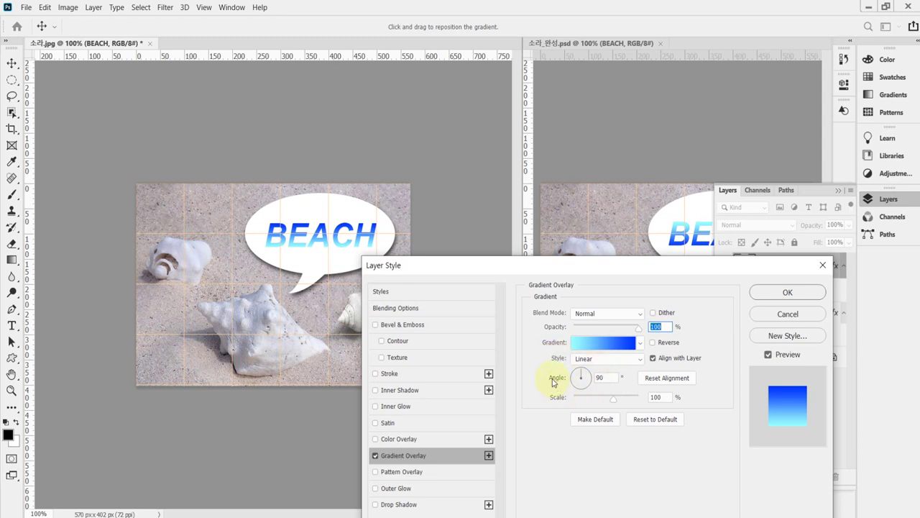
{"action": "left_click_drag", "start_coordinate": [591, 381], "coordinate": [574, 378]}
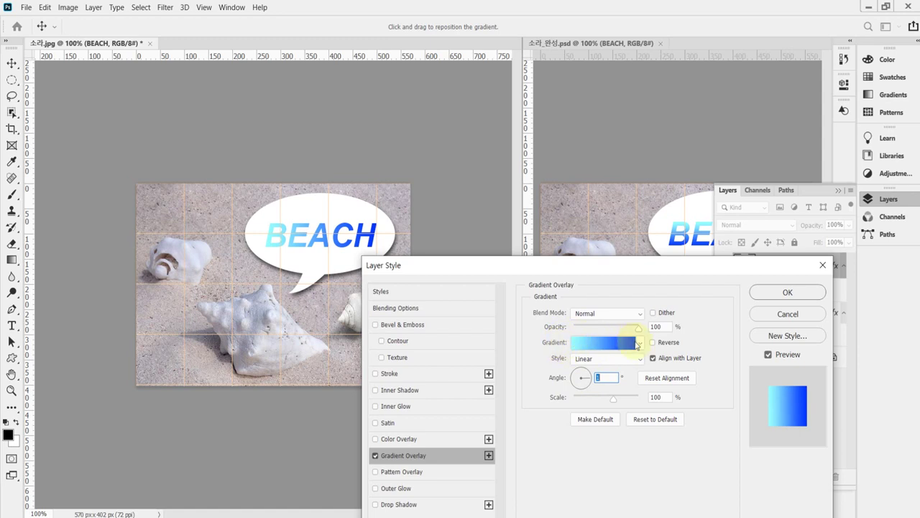
{"action": "left_click", "coordinate": [581, 391]}
{"action": "left_click", "coordinate": [582, 391]}
{"action": "type", "text": "-90"}
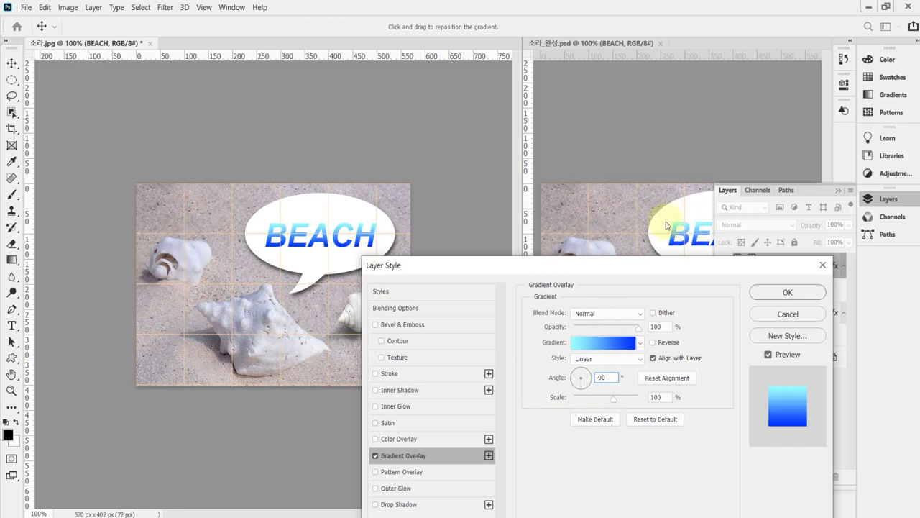
{"action": "left_click", "coordinate": [785, 293]}
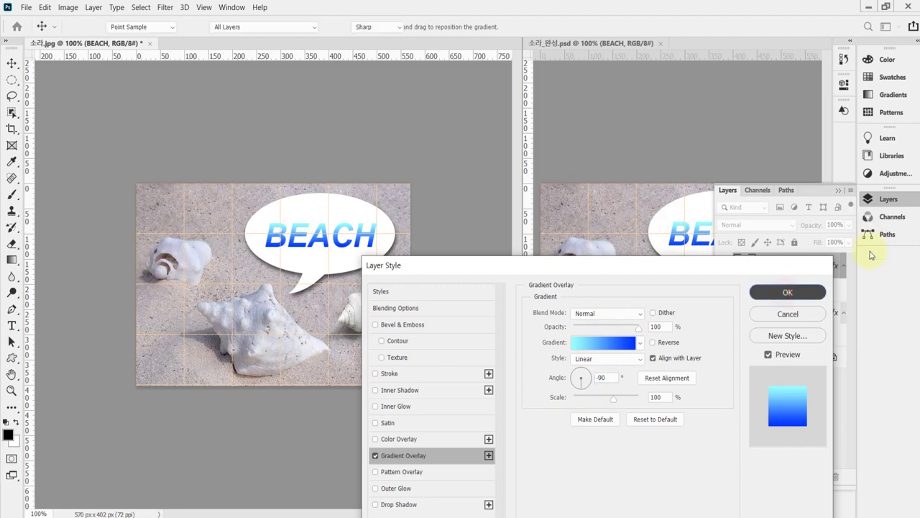
{"action": "left_click", "coordinate": [900, 200]}
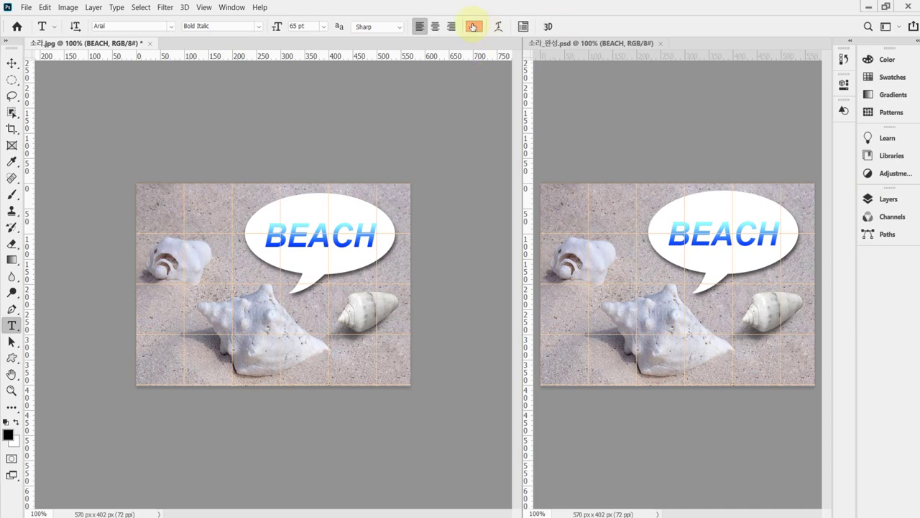
Reopen the BEACH text layer's Gradient Overlay settings and open its gradient for editing, keeping the text in view.
{"action": "left_click", "coordinate": [886, 199]}
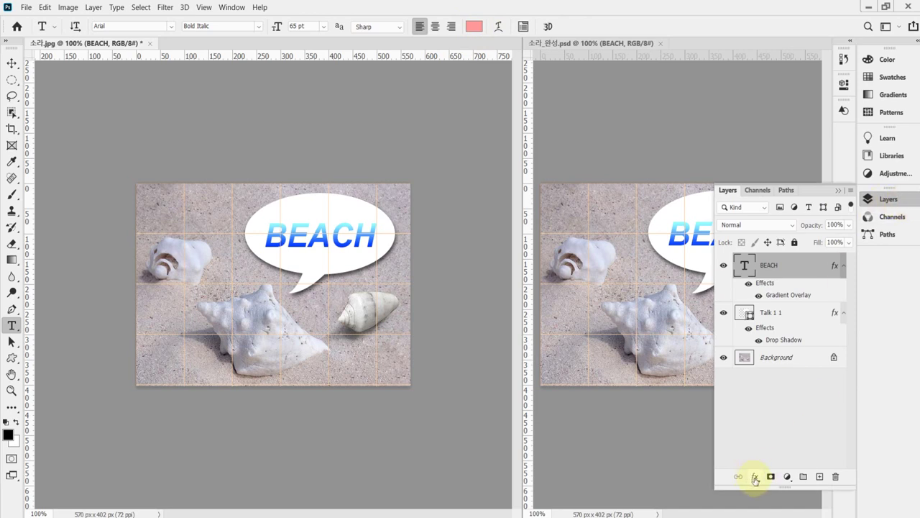
{"action": "double_click", "coordinate": [770, 296]}
{"action": "left_click_drag", "start_coordinate": [658, 209], "coordinate": [680, 136]}
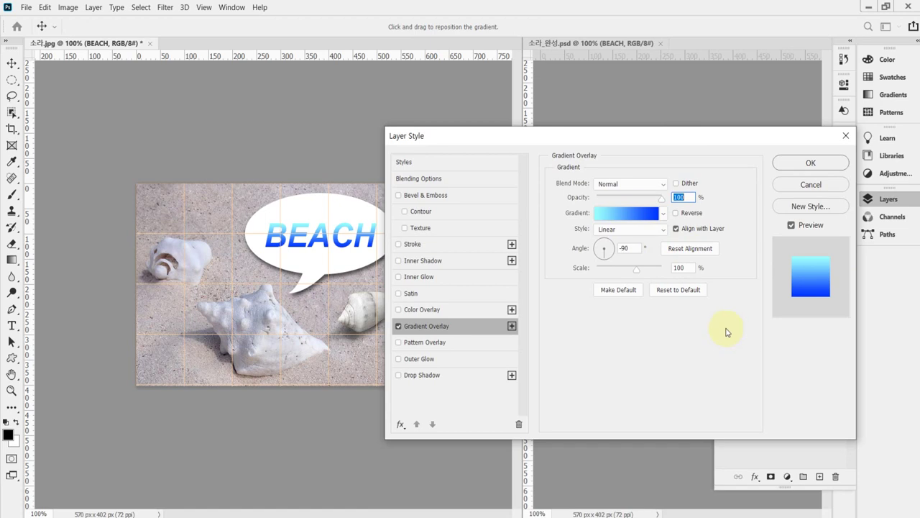
{"action": "left_click", "coordinate": [619, 218]}
{"action": "mouse_move", "coordinate": [627, 45]}
{"action": "left_mouse_down"}
{"action": "mouse_move", "coordinate": [776, 64]}
{"action": "mouse_move", "coordinate": [636, 36]}
{"action": "left_mouse_up"}
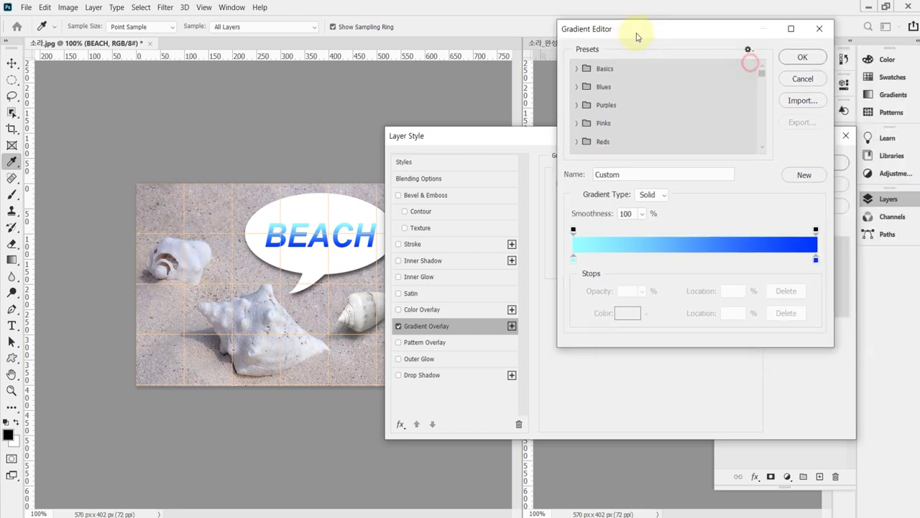
Inspect the colour of the gradient's starting colour stop, closing the colour picker without changing it.
{"action": "left_click", "coordinate": [573, 257]}
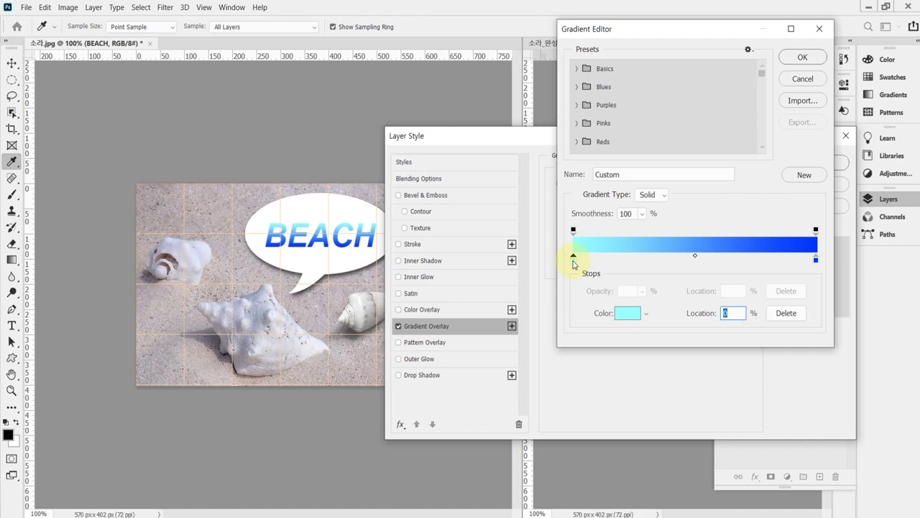
{"action": "double_click", "coordinate": [572, 260]}
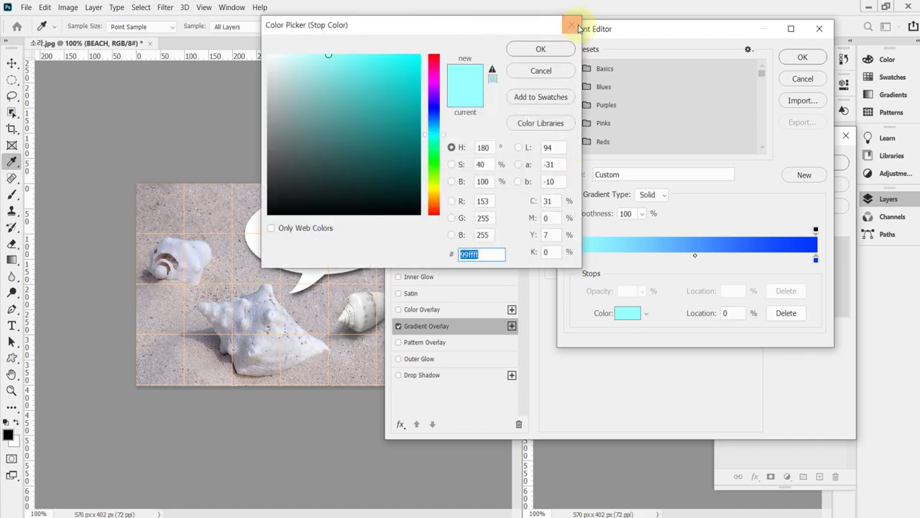
{"action": "key", "text": "Return"}
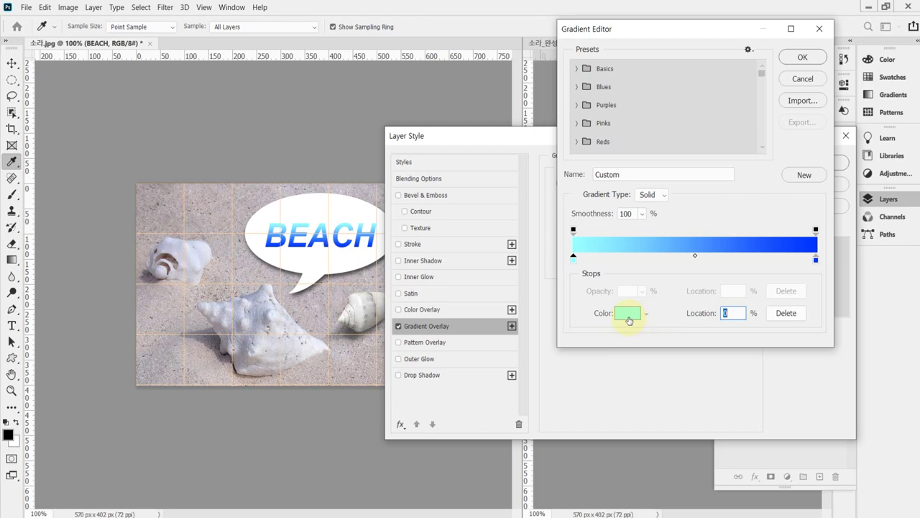
{"action": "left_click", "coordinate": [629, 316]}
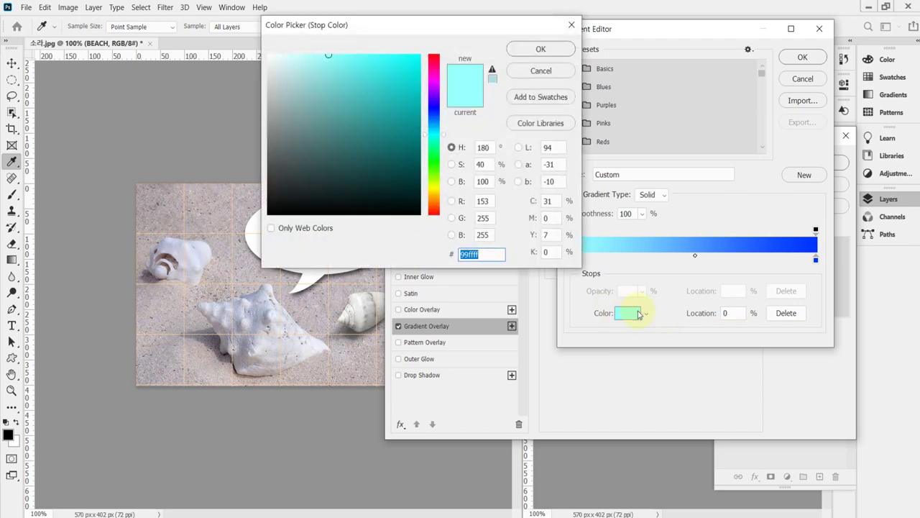
{"action": "left_click", "coordinate": [556, 72]}
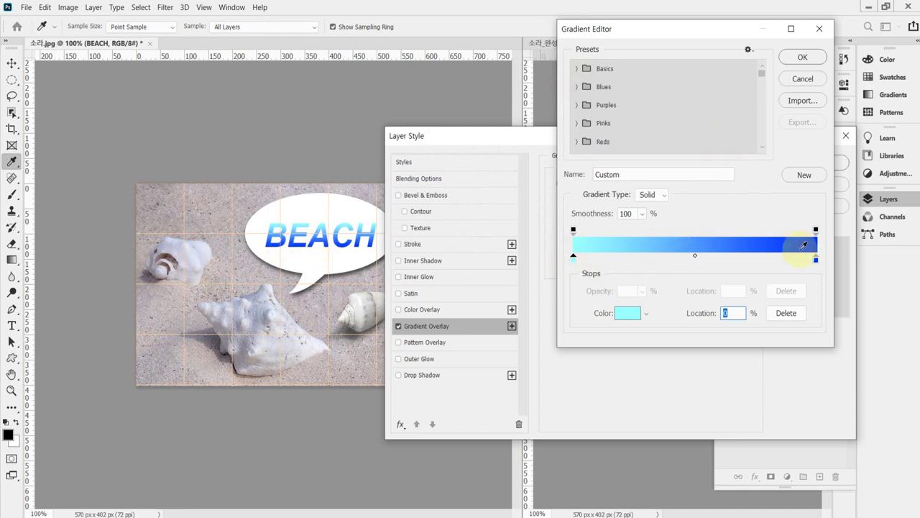
Add a colour stop at 42% of the gradient, colour it black with hex code 000000, and remove it again.
{"action": "left_click", "coordinate": [677, 260]}
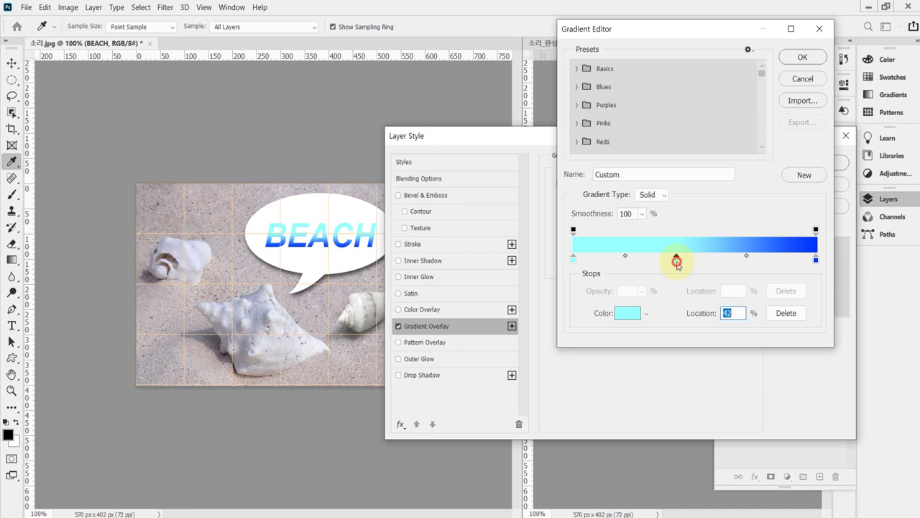
{"action": "double_click", "coordinate": [676, 260]}
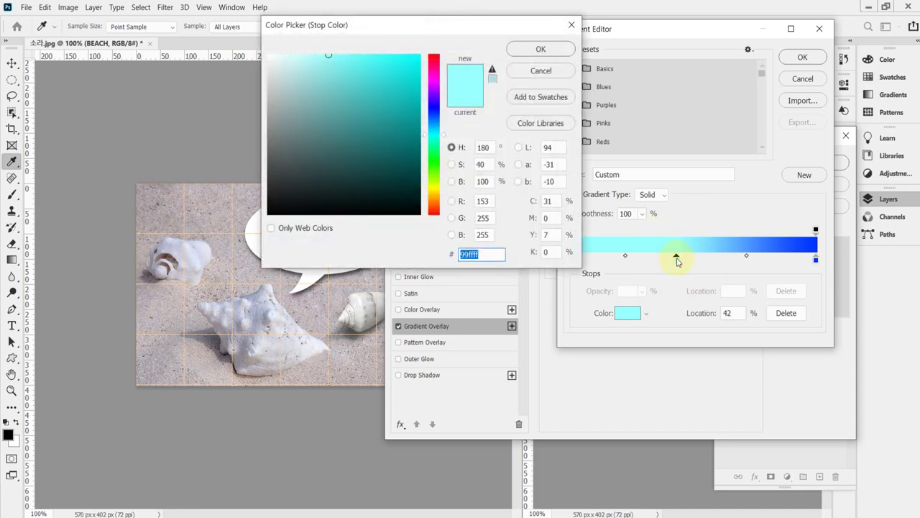
{"action": "left_click", "coordinate": [489, 255]}
{"action": "type", "text": "000000"}
{"action": "key", "text": "Return"}
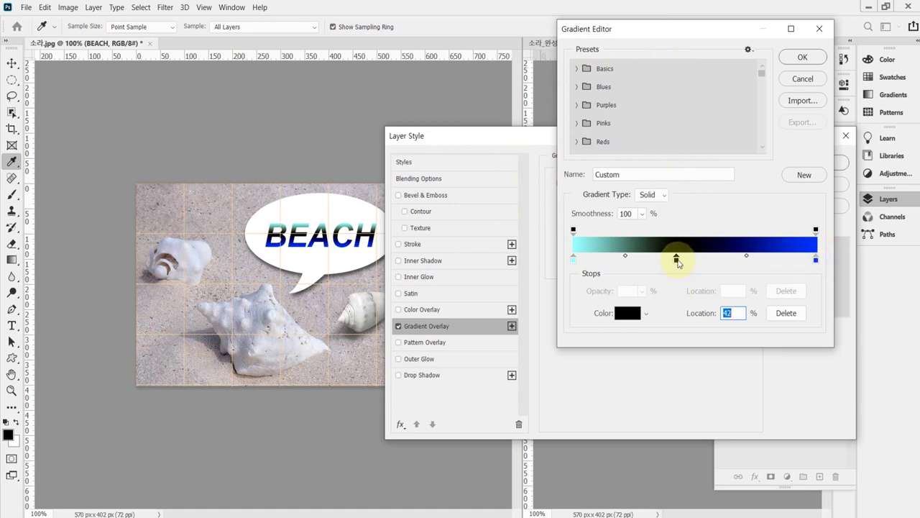
{"action": "left_click_drag", "start_coordinate": [676, 259], "coordinate": [673, 286]}
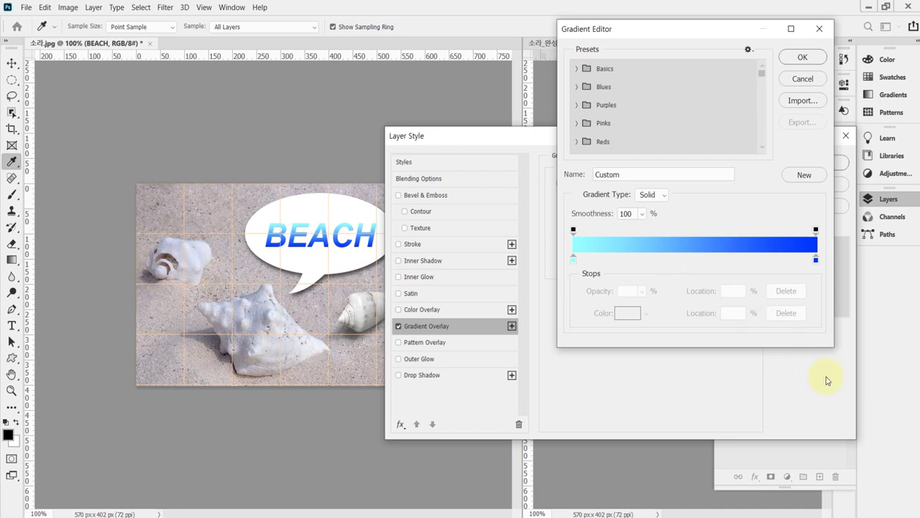
Cancel the gradient editing and the layer style dialog, and collapse the layer list to reveal the sample image.
{"action": "left_click", "coordinate": [817, 79]}
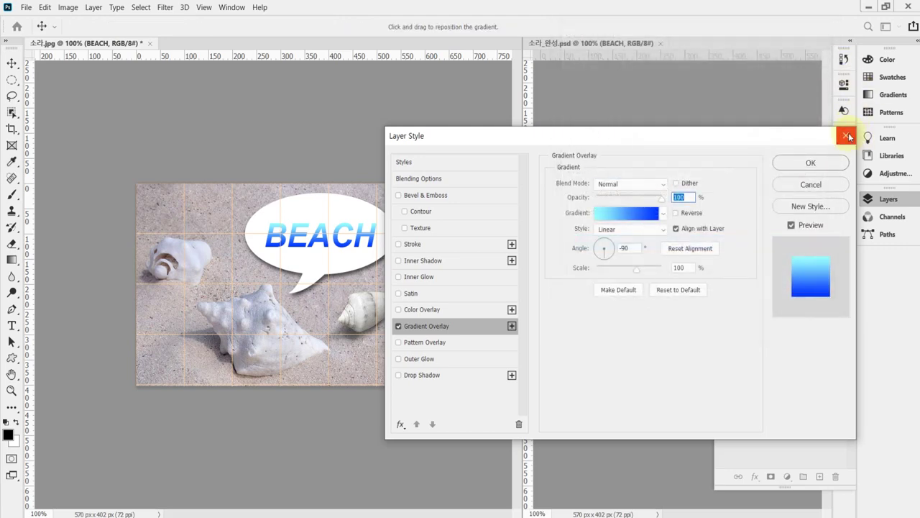
{"action": "left_click", "coordinate": [848, 137]}
{"action": "left_click", "coordinate": [873, 199]}
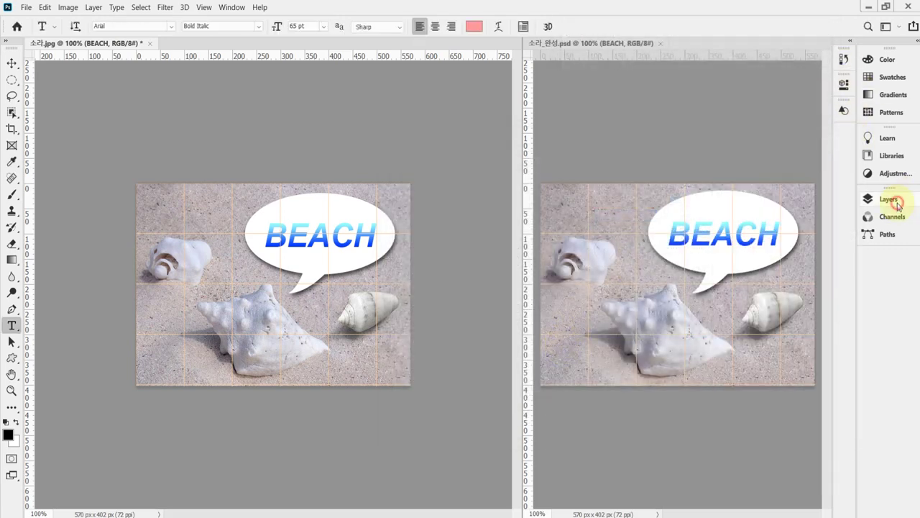